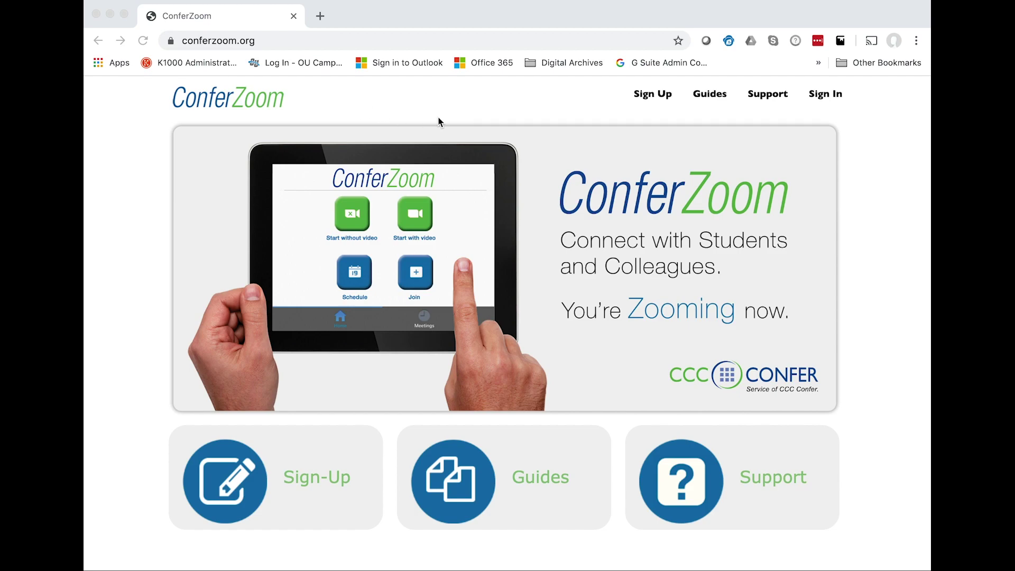
Step: Look over the ConferZoom sign-up form's classification choices, then return to the home page
click(652, 95)
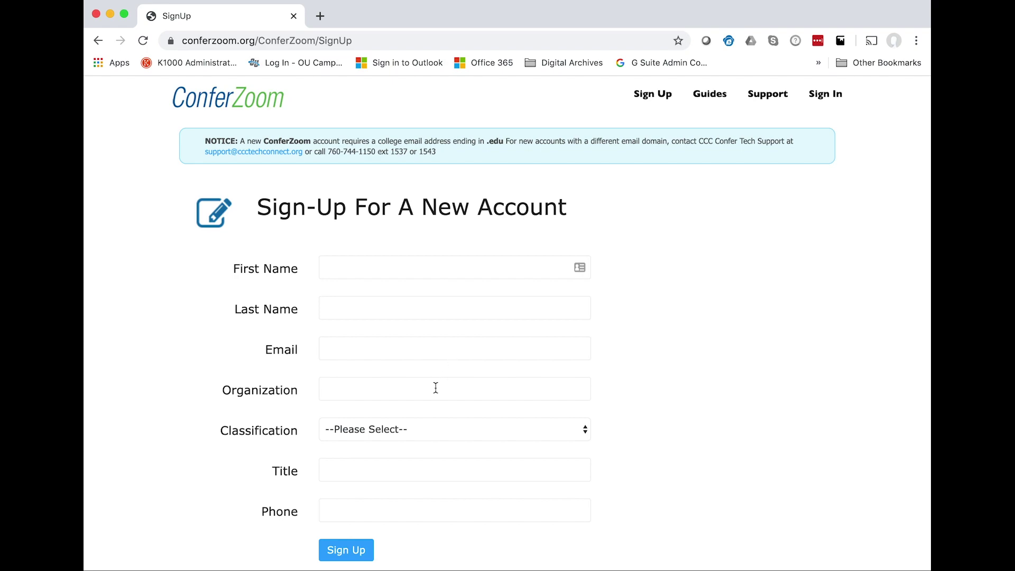
click(447, 433)
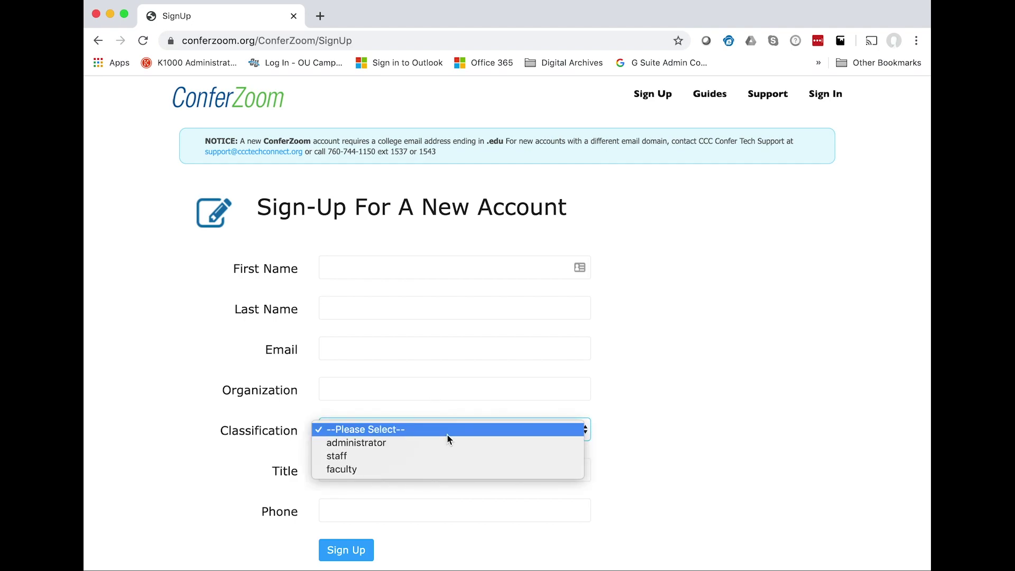
click(718, 424)
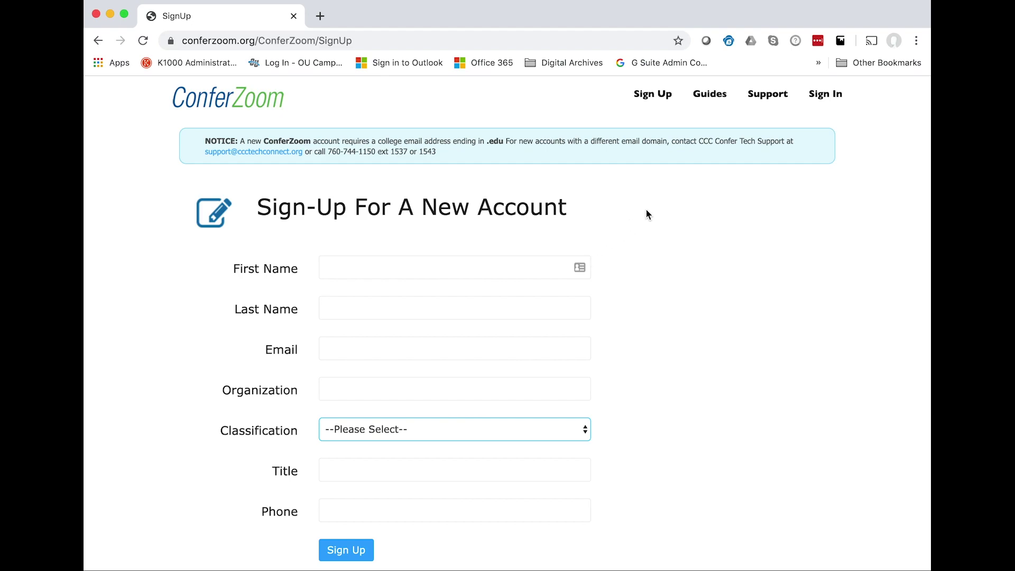
click(244, 106)
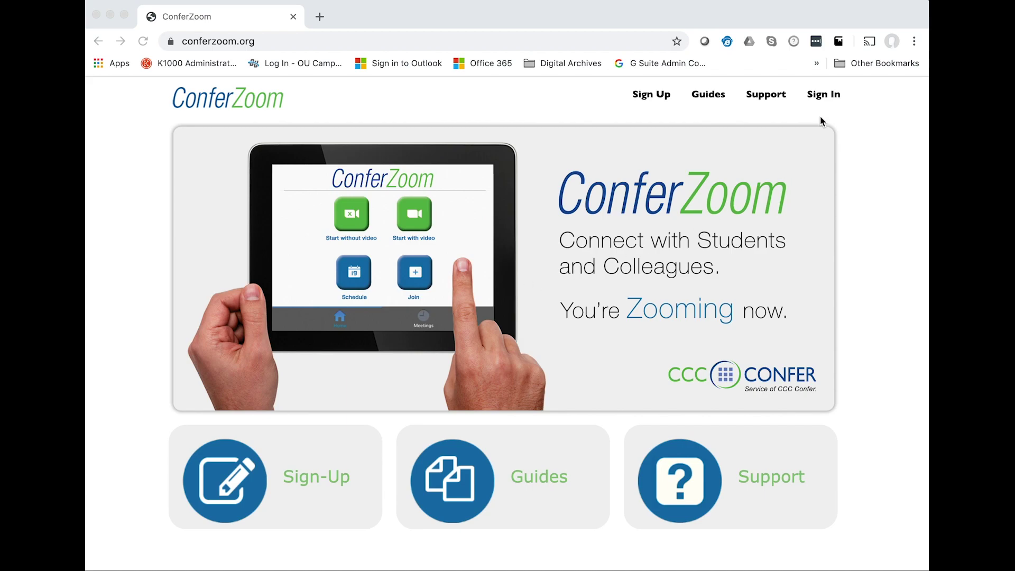
Step: On the Zoom sign-in page, enter the email address and password and submit
click(849, 110)
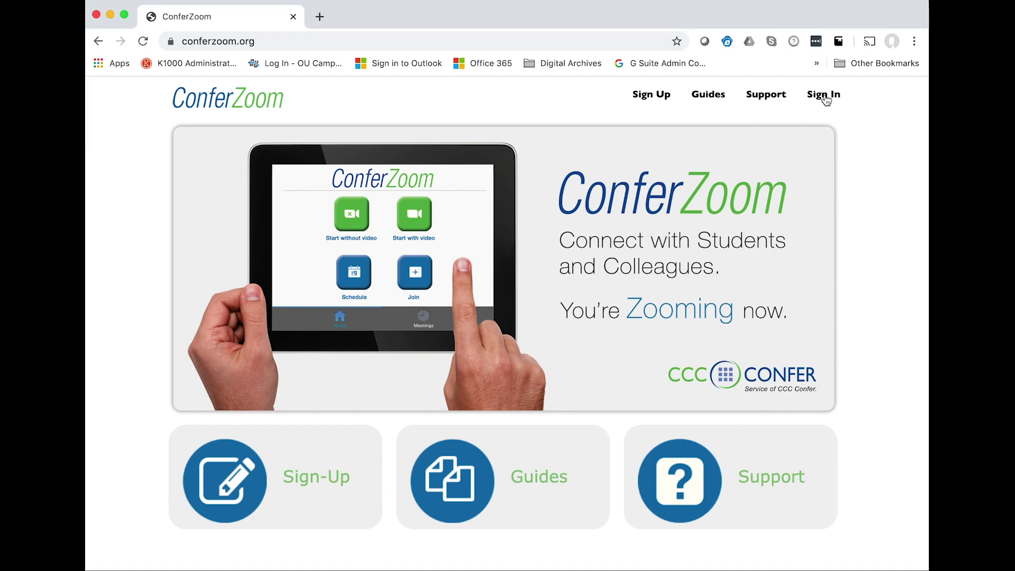
click(826, 98)
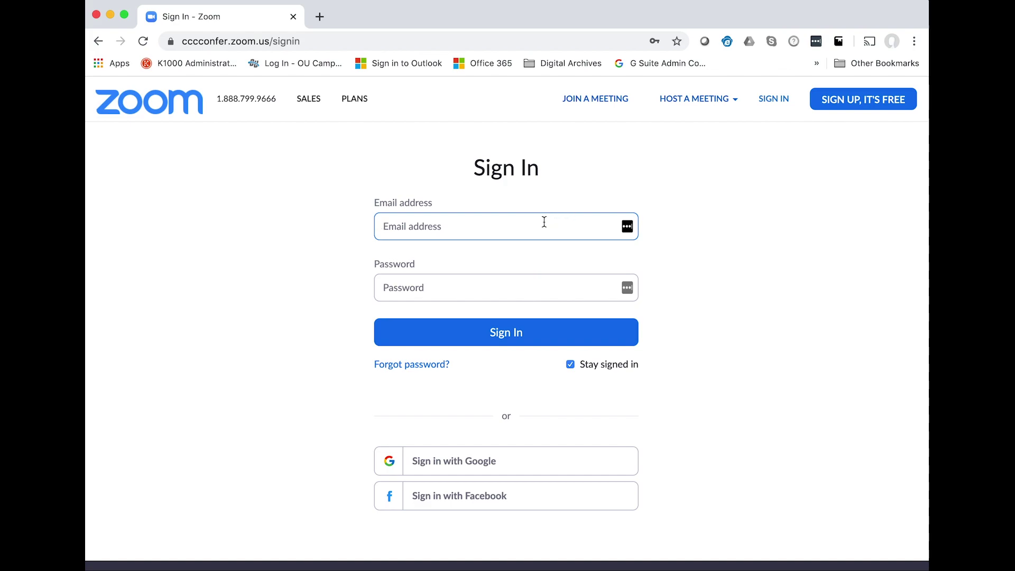
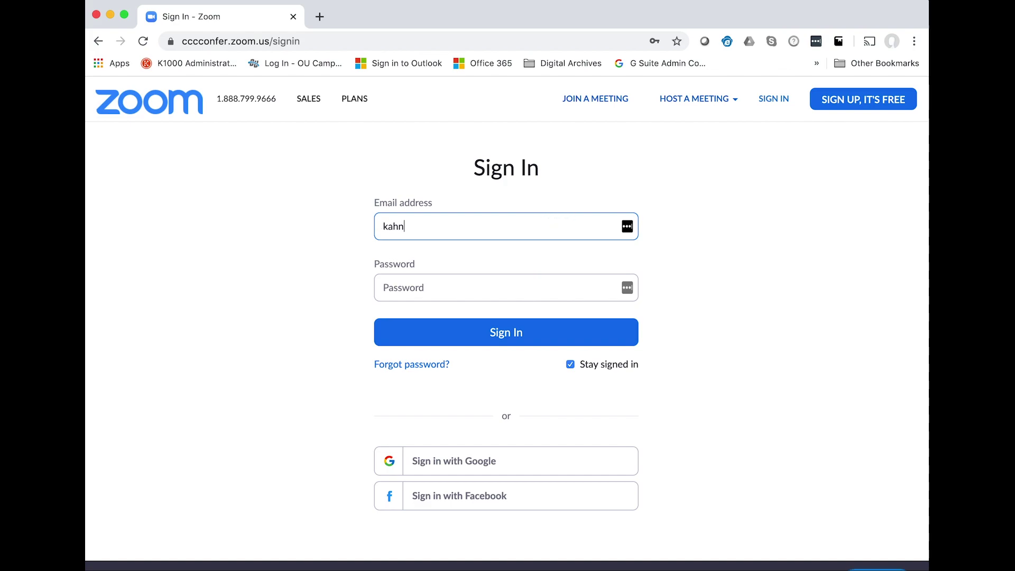
click(515, 287)
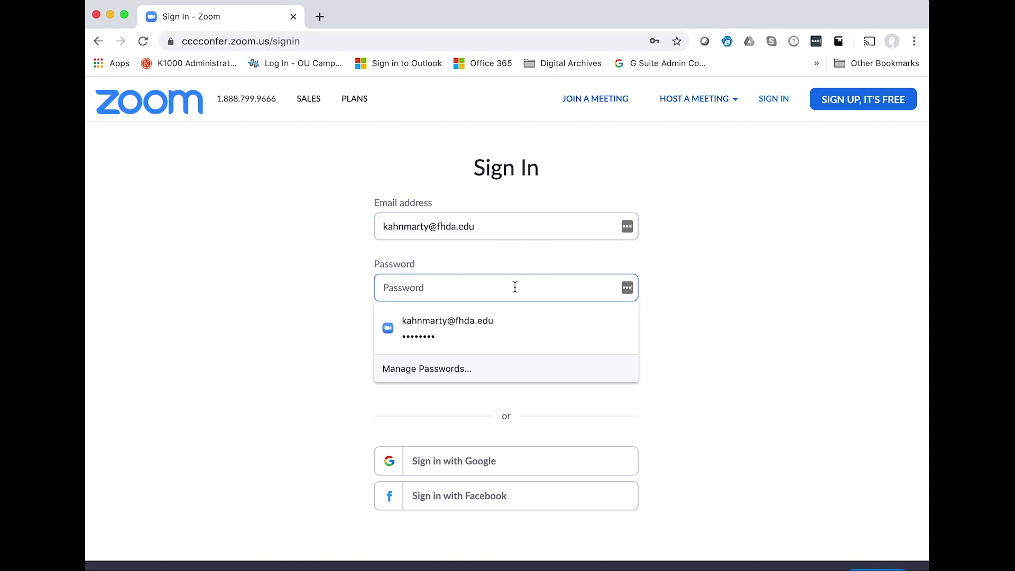
text(••••••••)
click(726, 283)
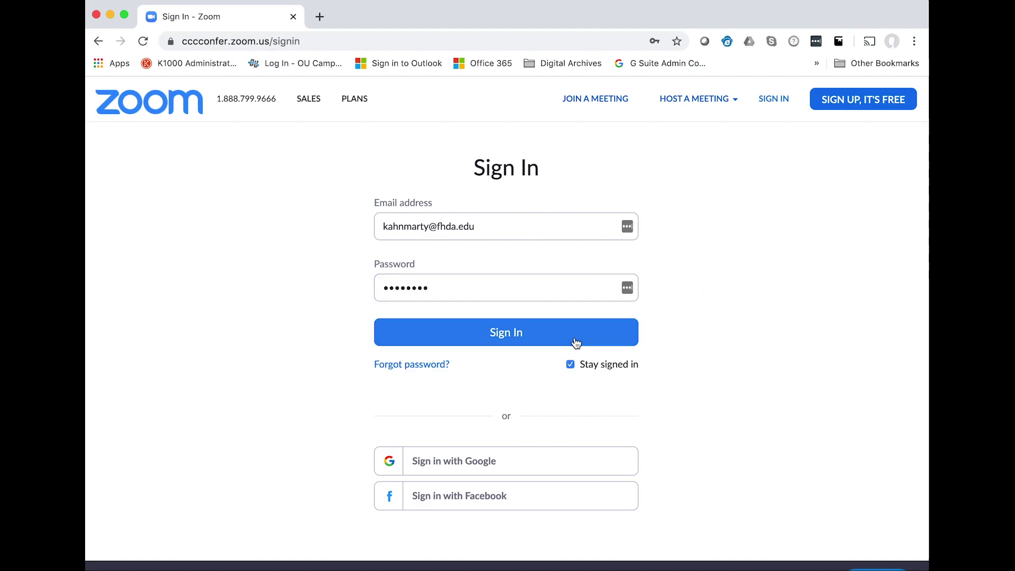
Step: Sign in, check the account Profile, then return to the empty Meetings list
click(560, 336)
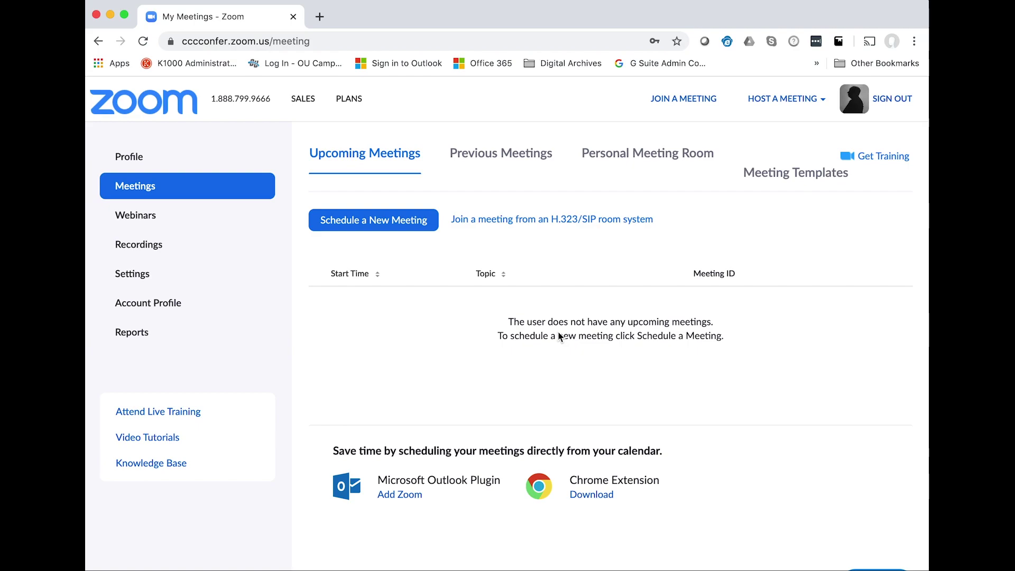
click(137, 161)
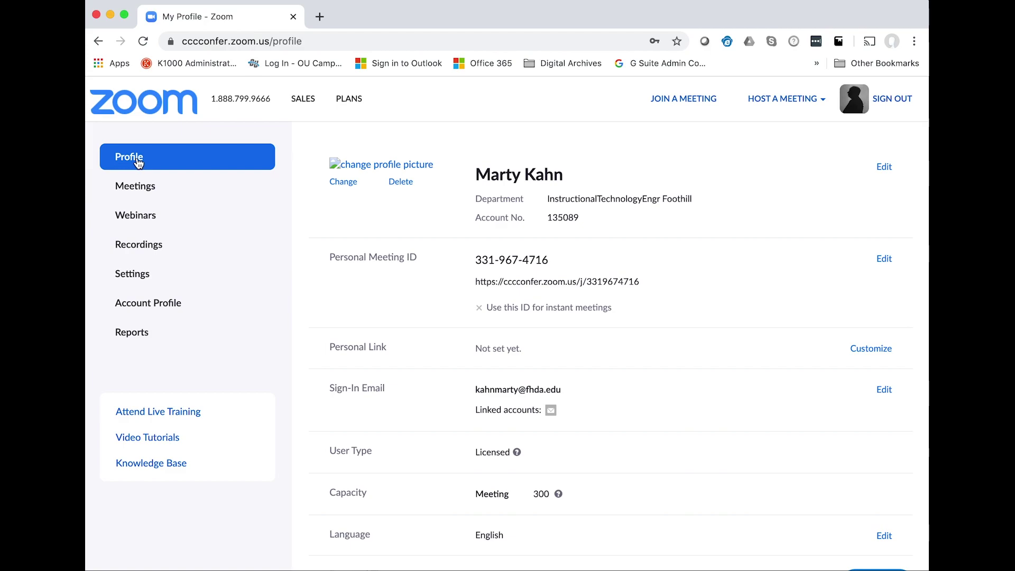
click(139, 187)
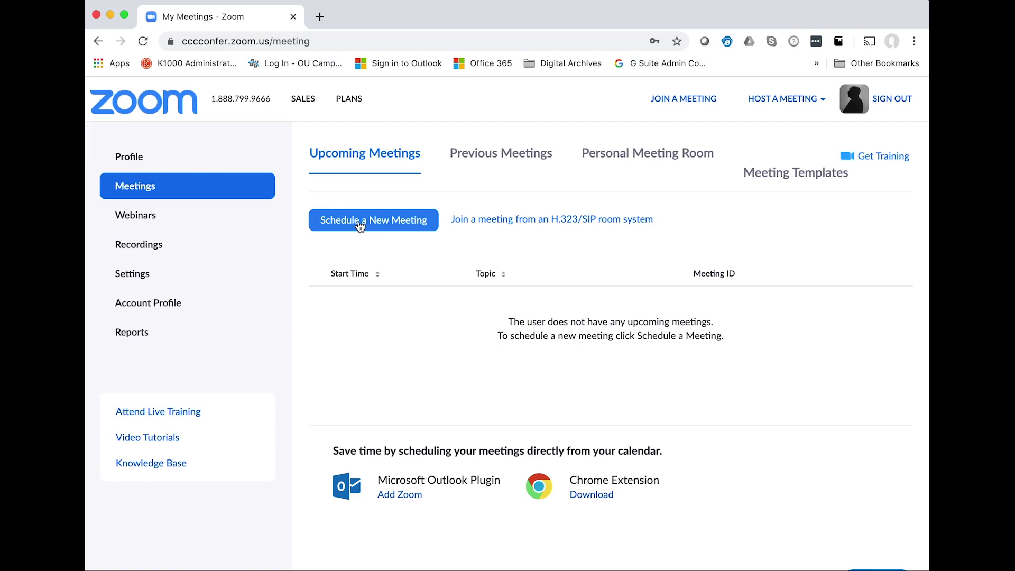
Step: Glance at the Webinars page, then show Cloud Recordings with its two past recordings
click(139, 220)
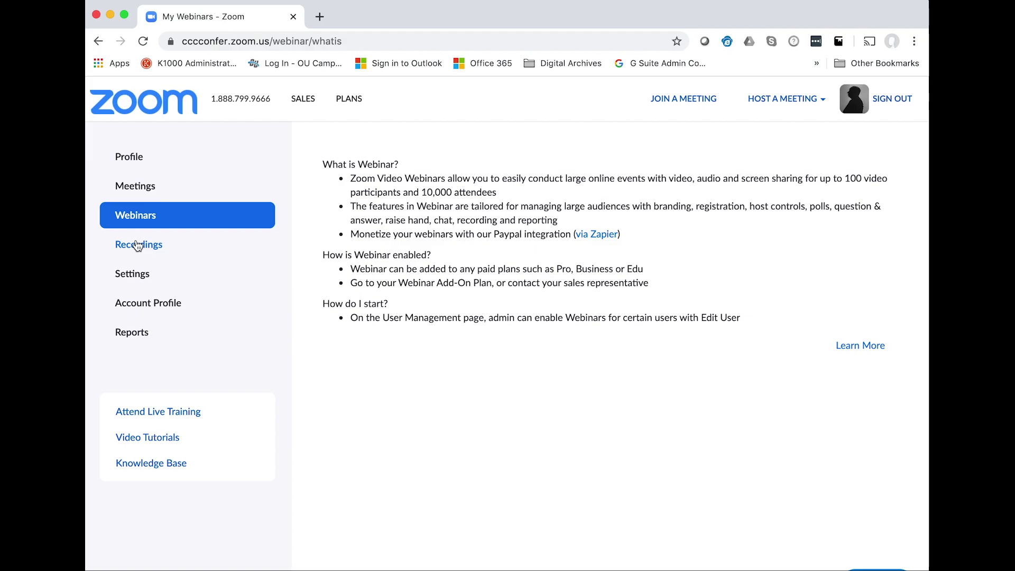
click(137, 245)
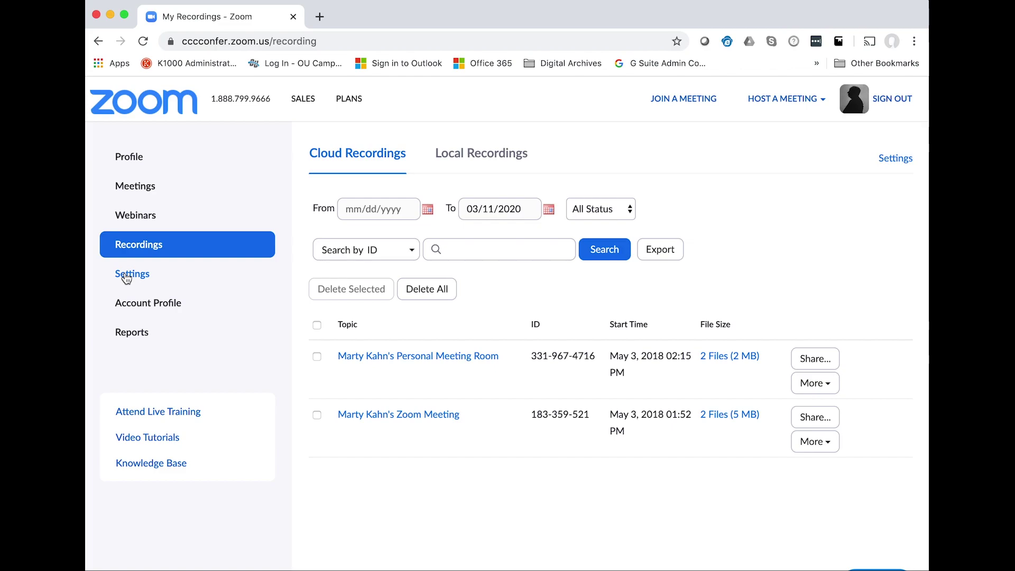
Step: Show Settings to review defaults such as host video, participant video and Audio Type
click(125, 276)
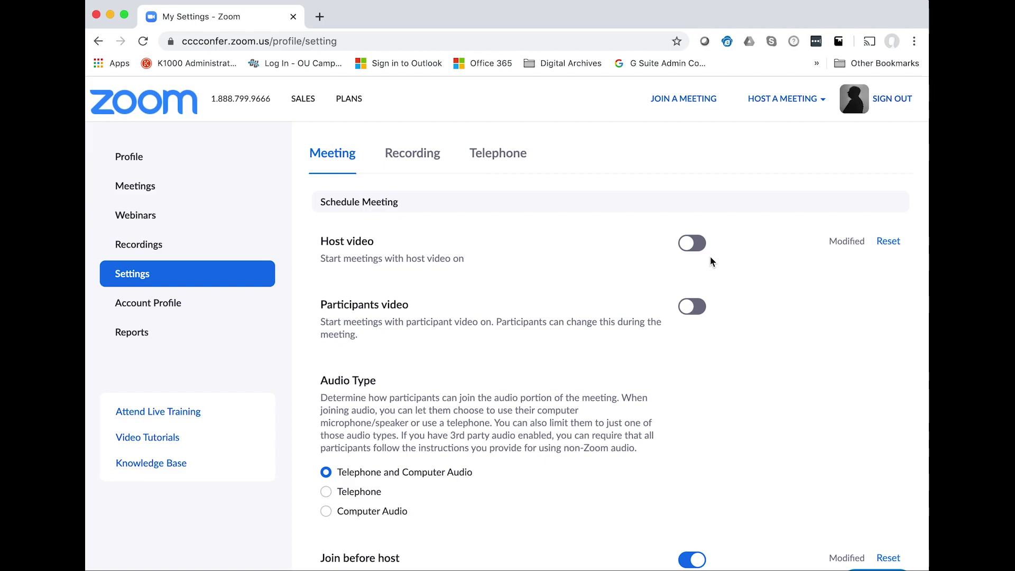
scroll(727, 429, down, 3)
scroll(728, 429, down, 2)
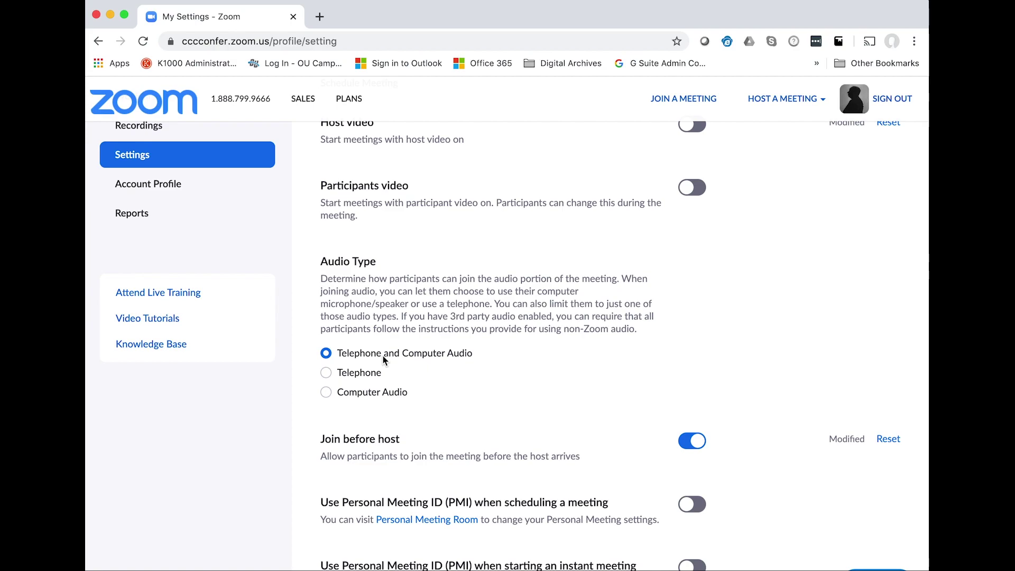
scroll(454, 423, down, 5)
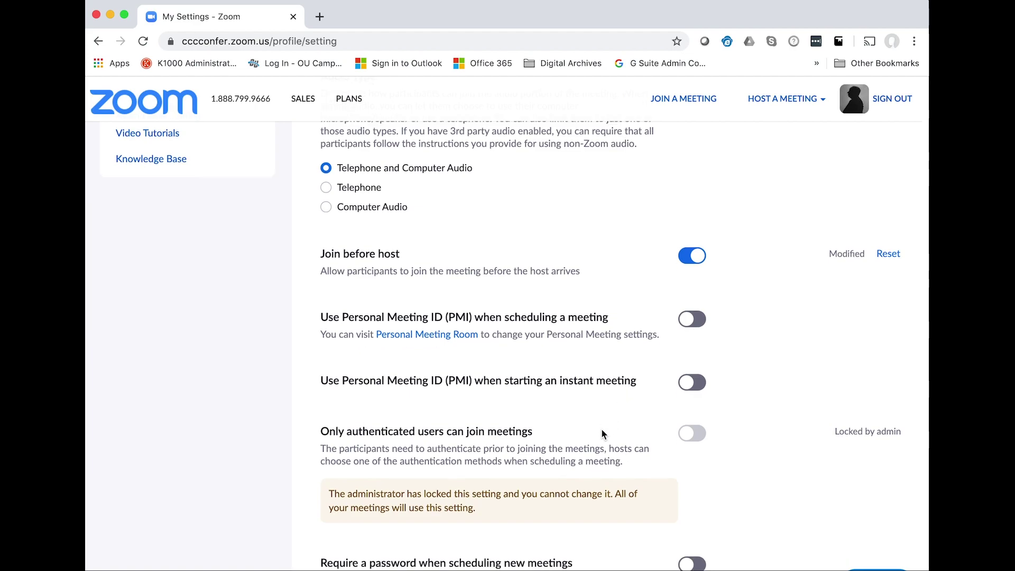
scroll(601, 428, down, 4)
scroll(601, 429, down, 2)
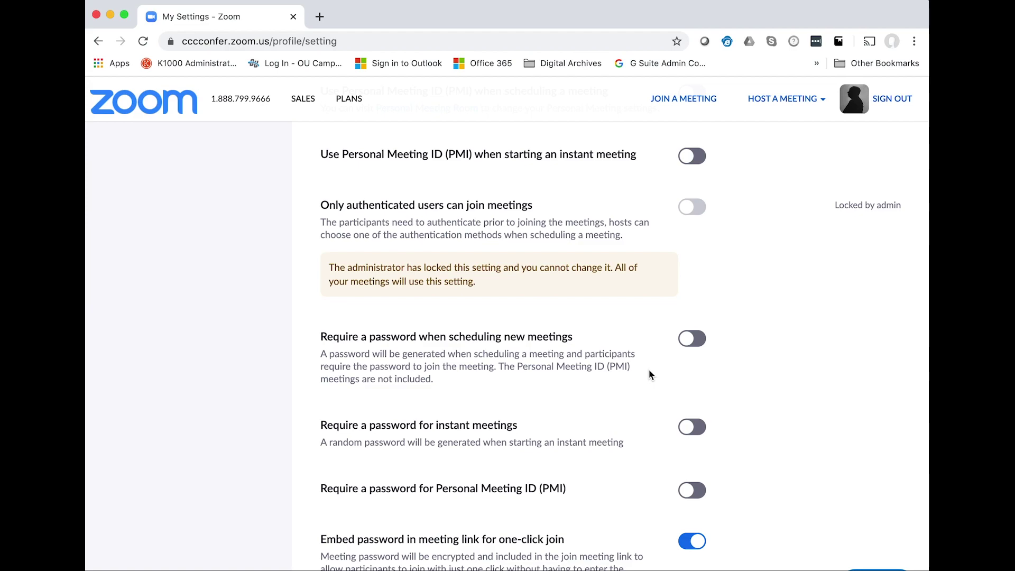
scroll(650, 375, down, 3)
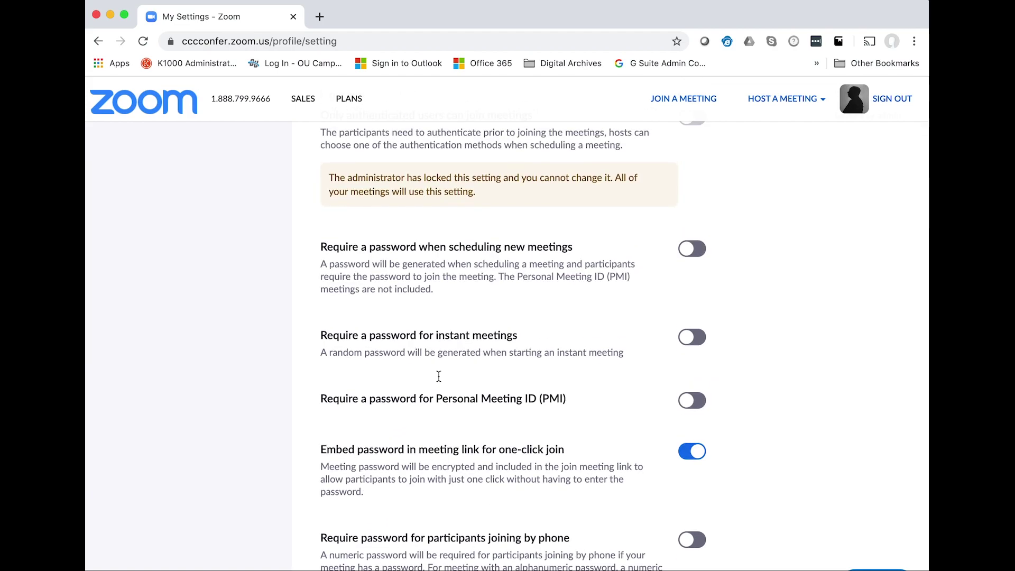
scroll(438, 376, up, 3)
scroll(439, 377, up, 3)
scroll(439, 377, up, 3)
scroll(438, 378, up, 5)
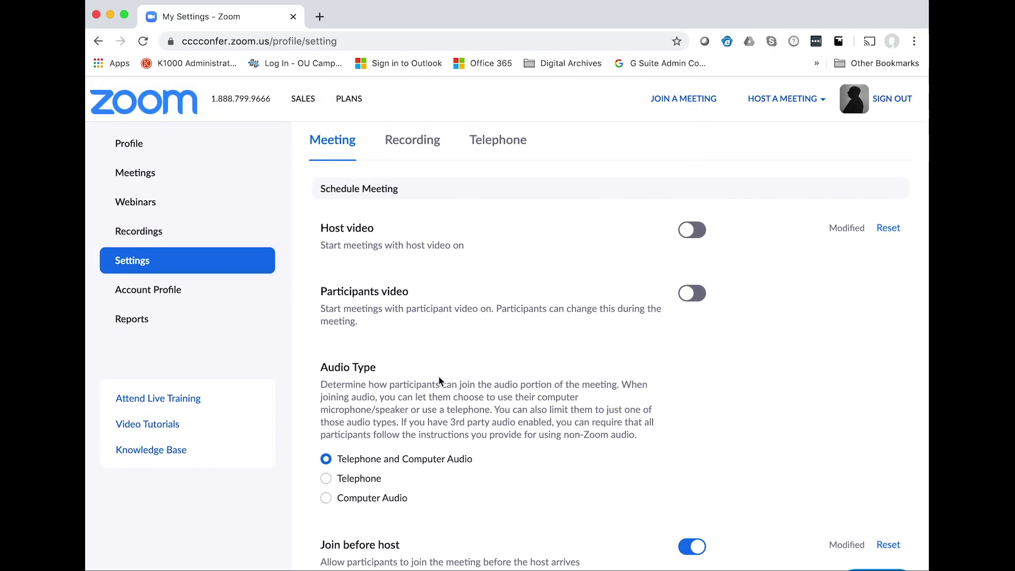
scroll(438, 374, up, 2)
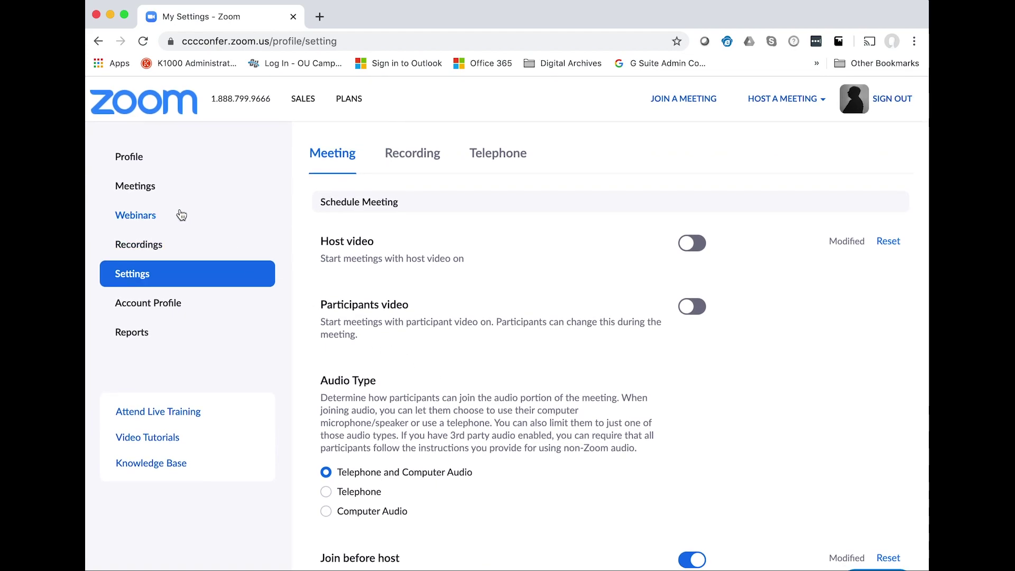
Step: Start a meeting 'Discuss new courses' for 03/11/2020, 10:00 AM, keeping the one-hour duration
click(135, 193)
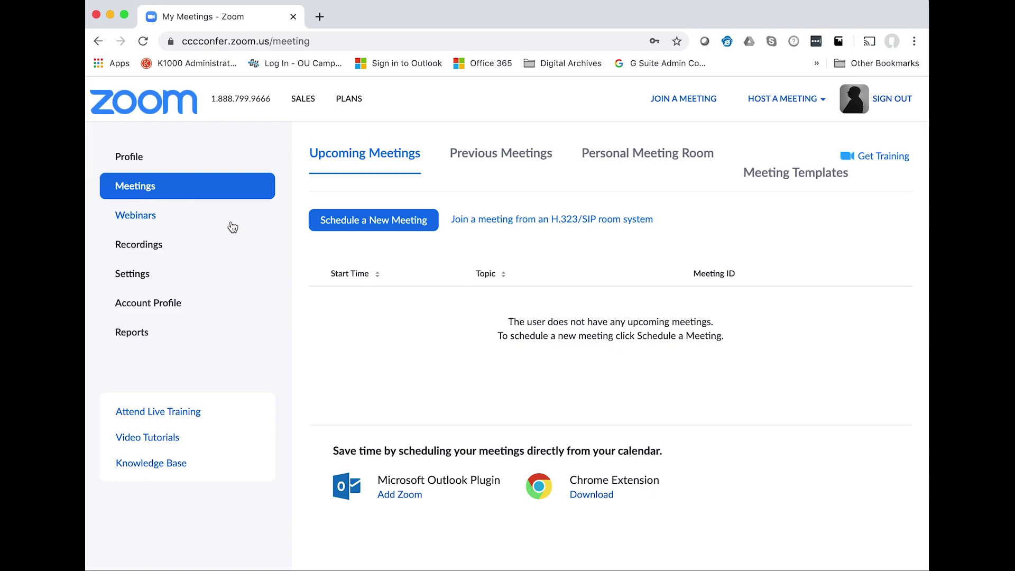
click(361, 225)
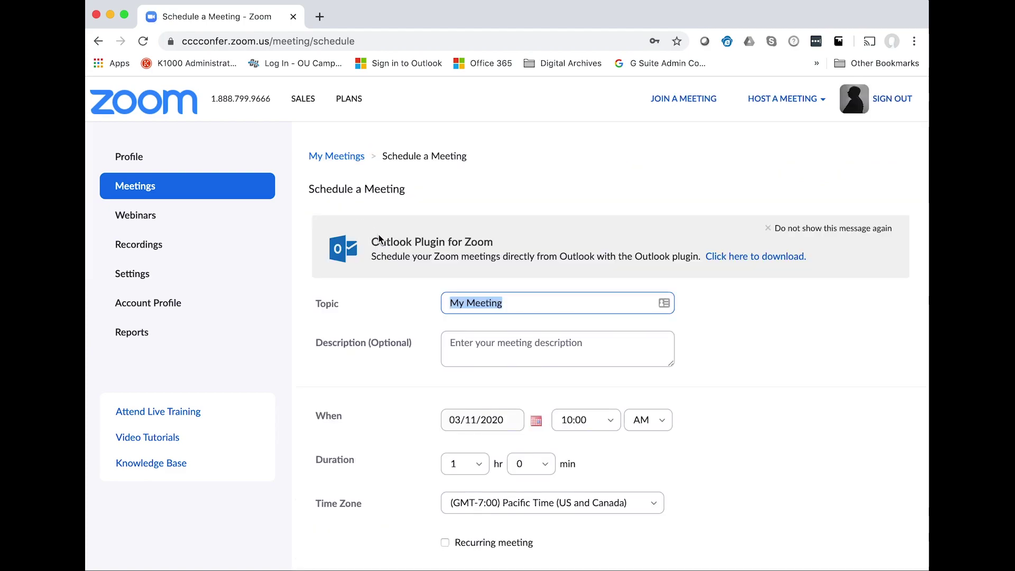
click(513, 306)
text(Discuss new courses)
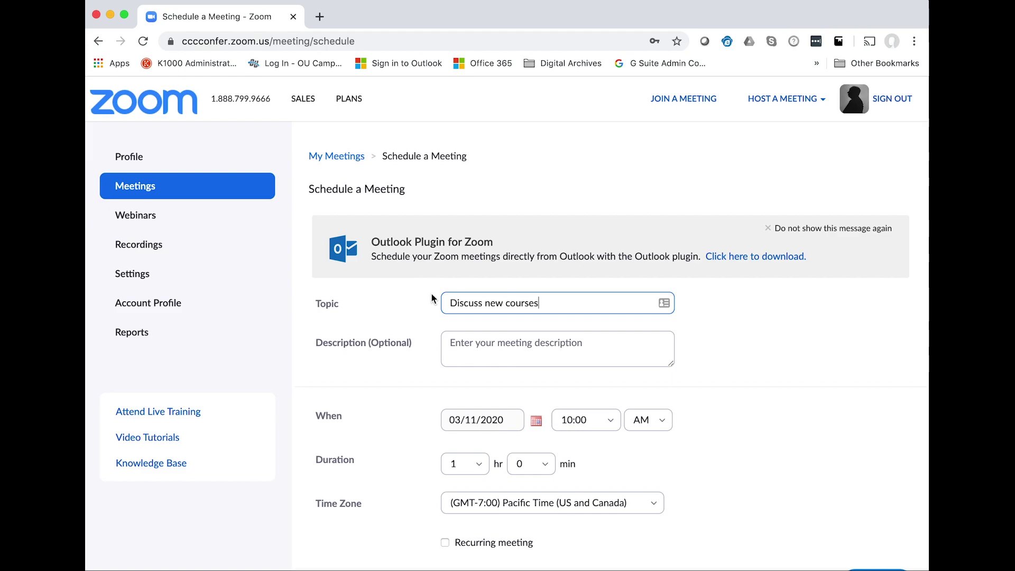
click(475, 341)
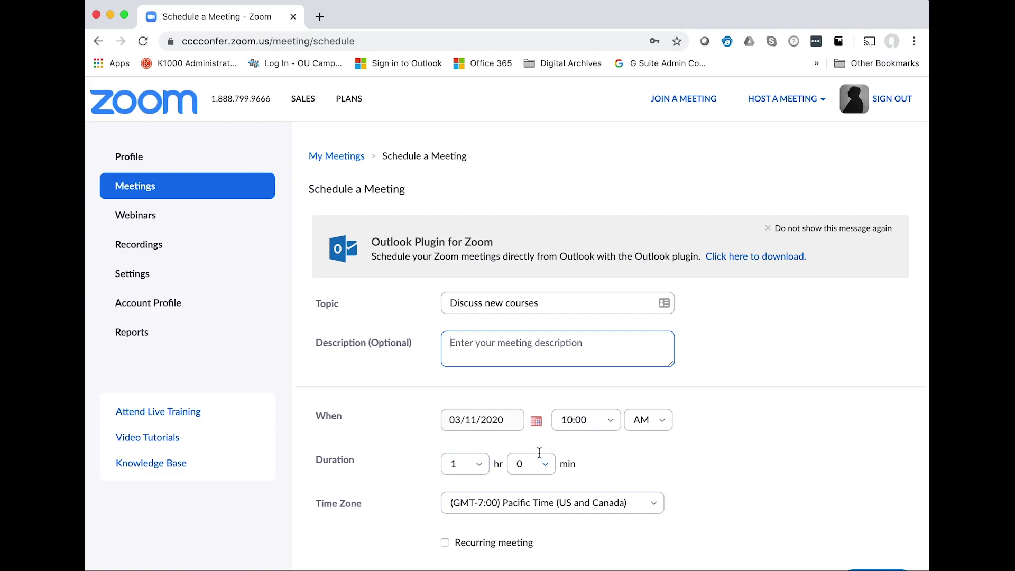
click(479, 468)
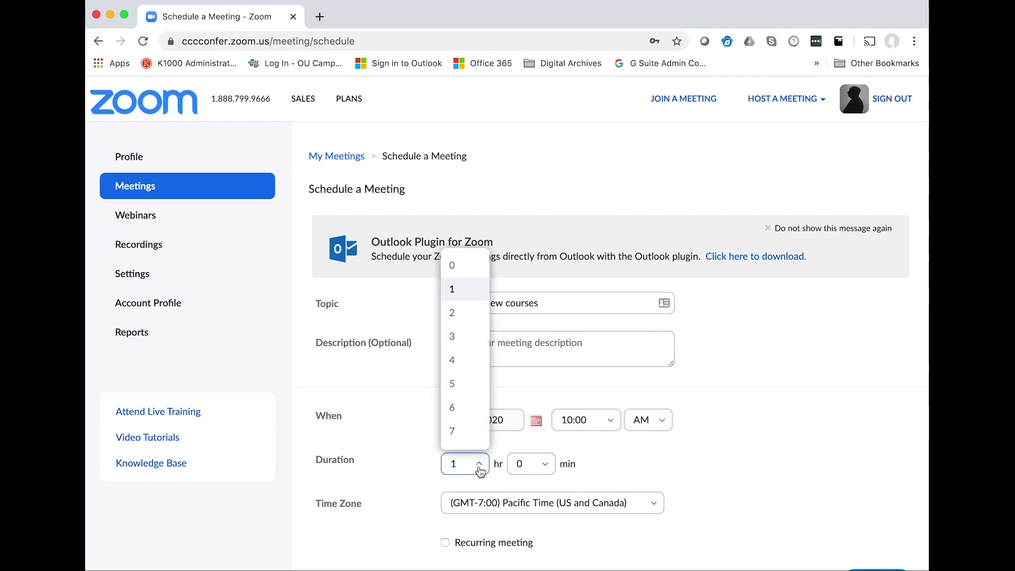
click(480, 466)
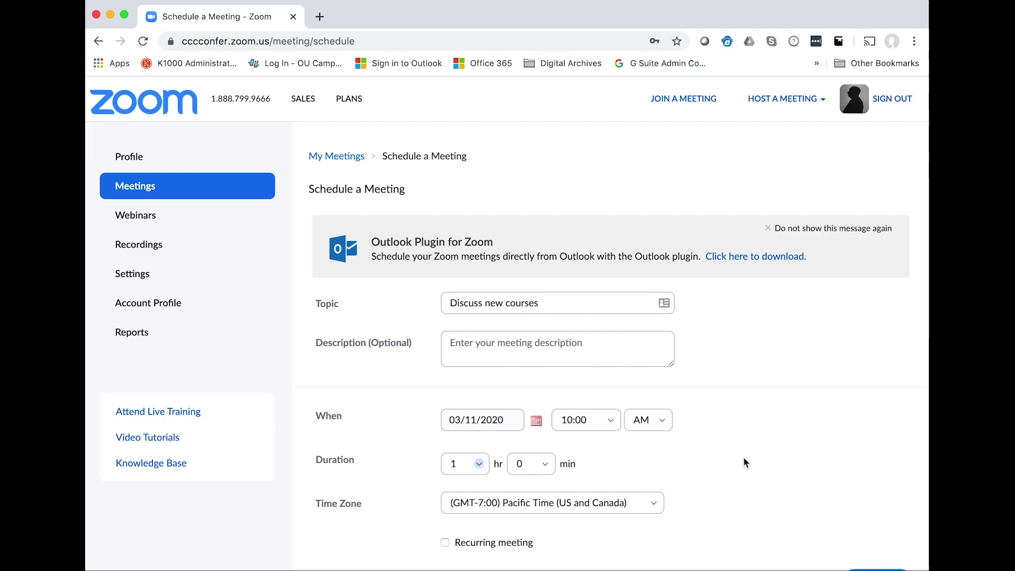
scroll(778, 445, down, 4)
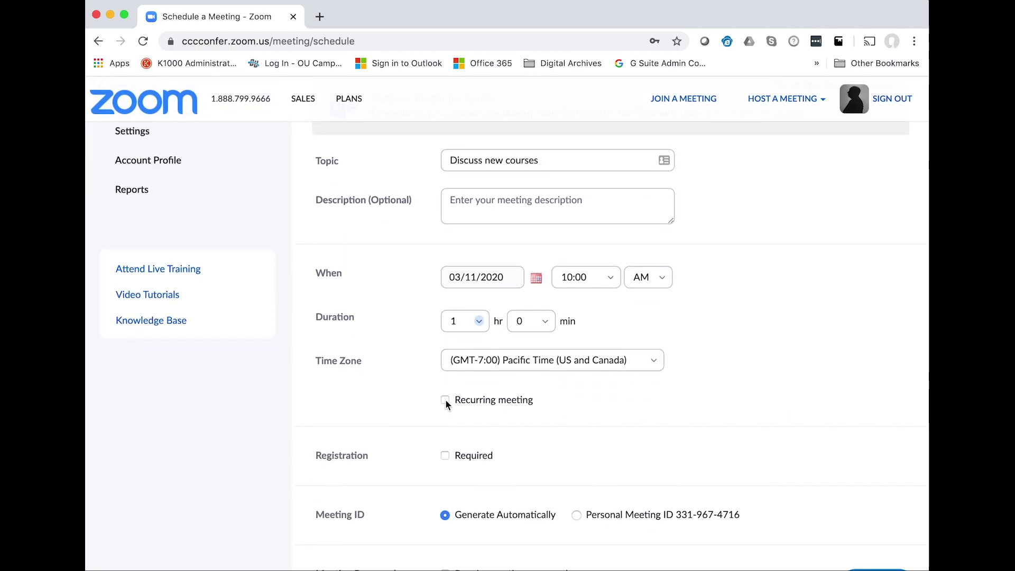
scroll(708, 429, down, 4)
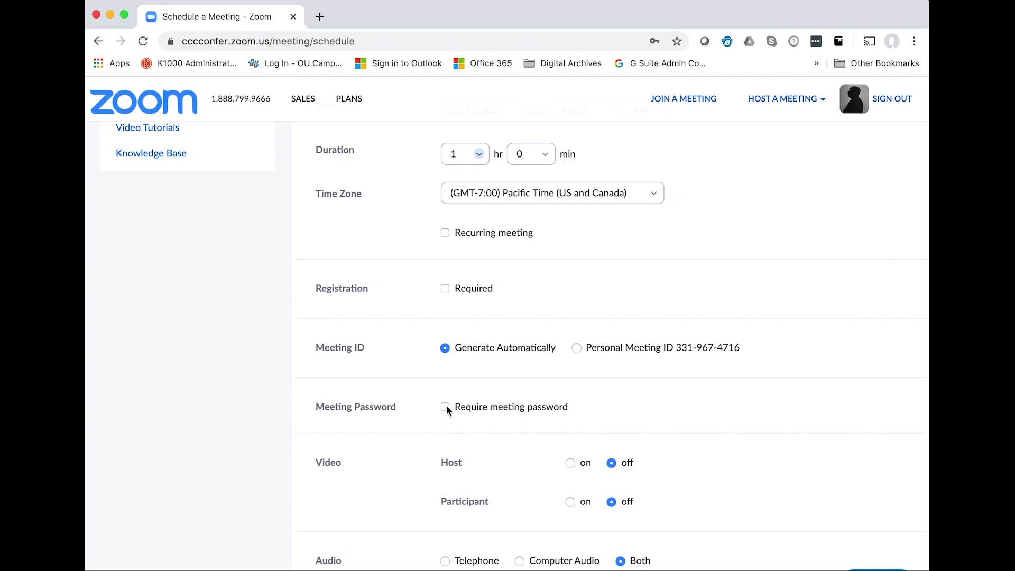
scroll(781, 454, down, 3)
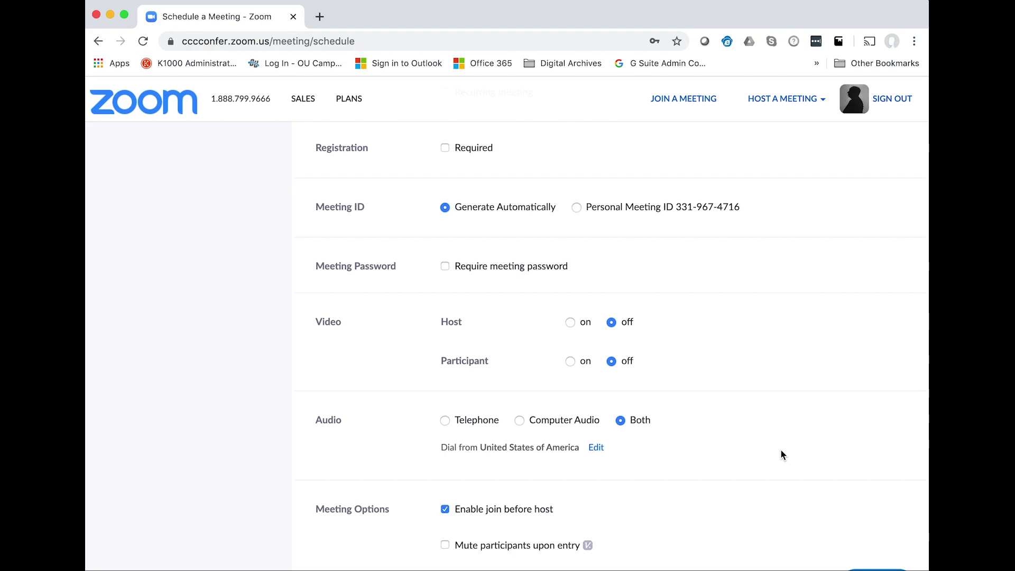
scroll(781, 454, down, 4)
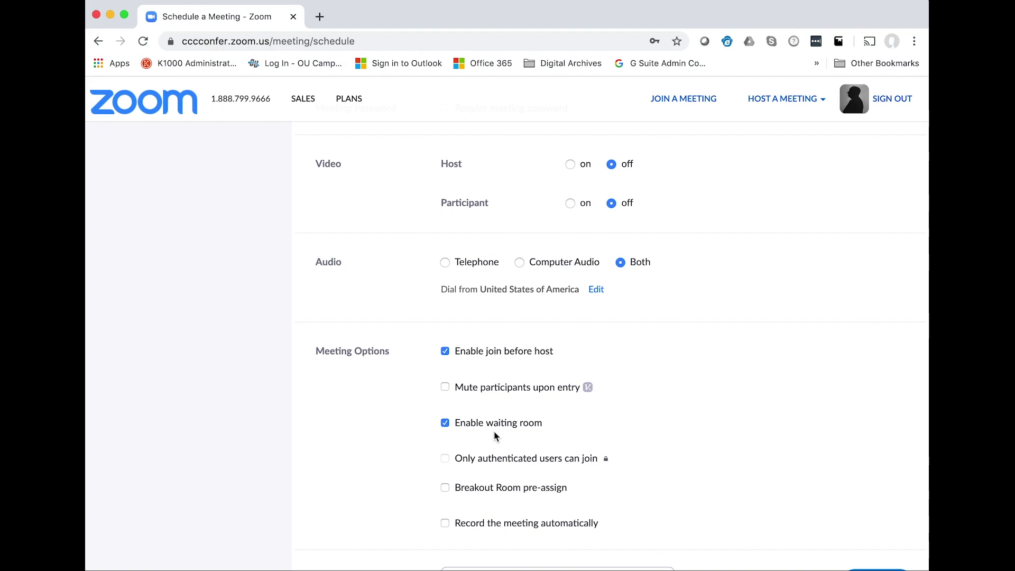
scroll(494, 430, down, 5)
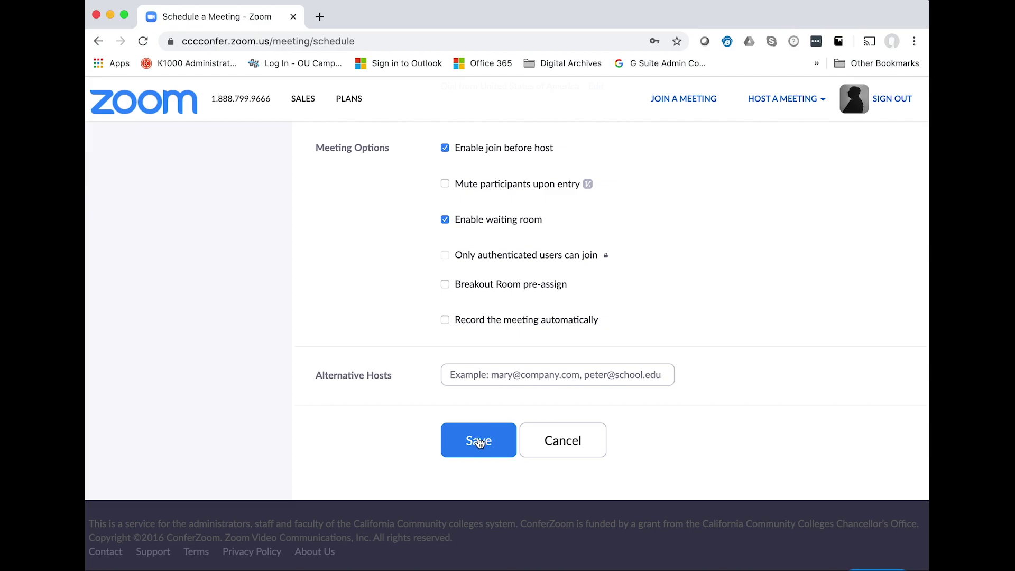
Step: Save the 'Discuss new courses' meeting and copy its full invitation text to the clipboard
click(478, 442)
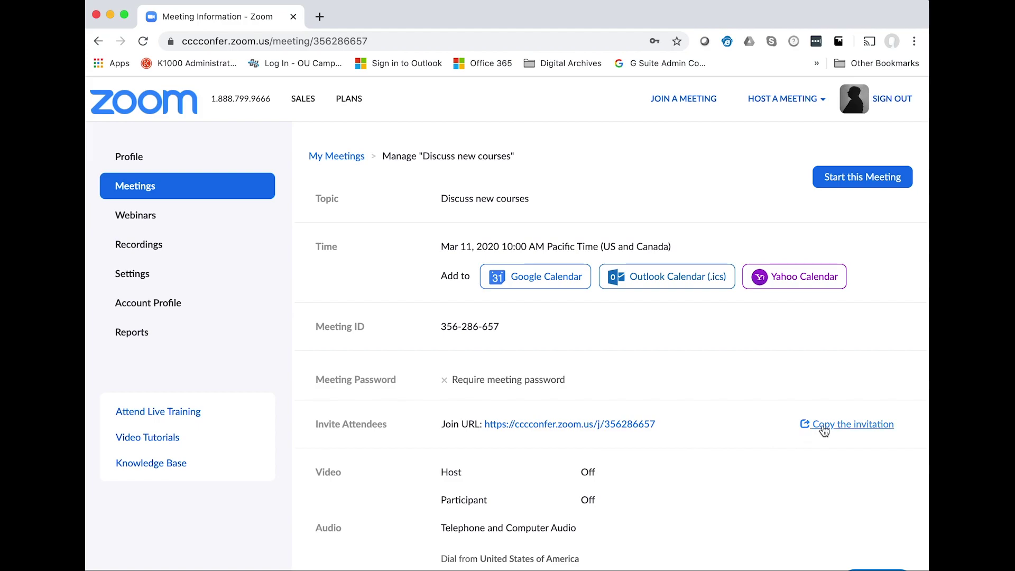
click(825, 428)
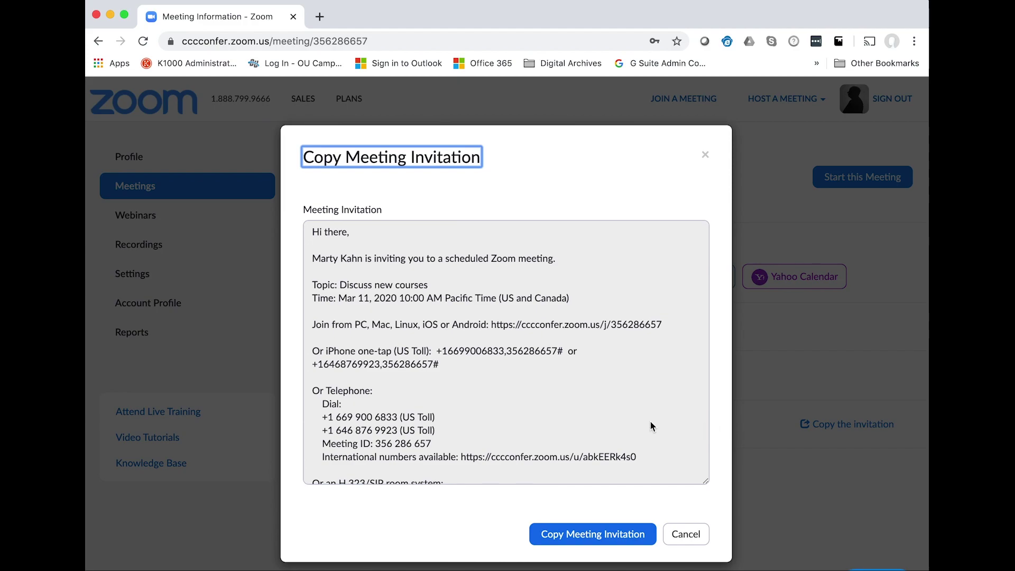
click(605, 535)
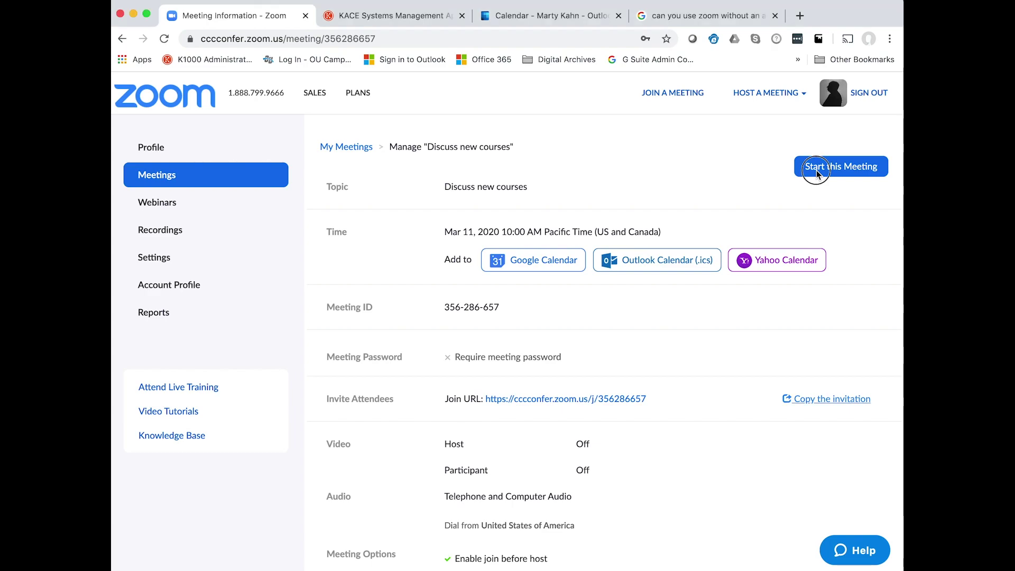
Step: Launch 'Discuss new courses' from its meeting page into the desktop client with computer audio
click(816, 170)
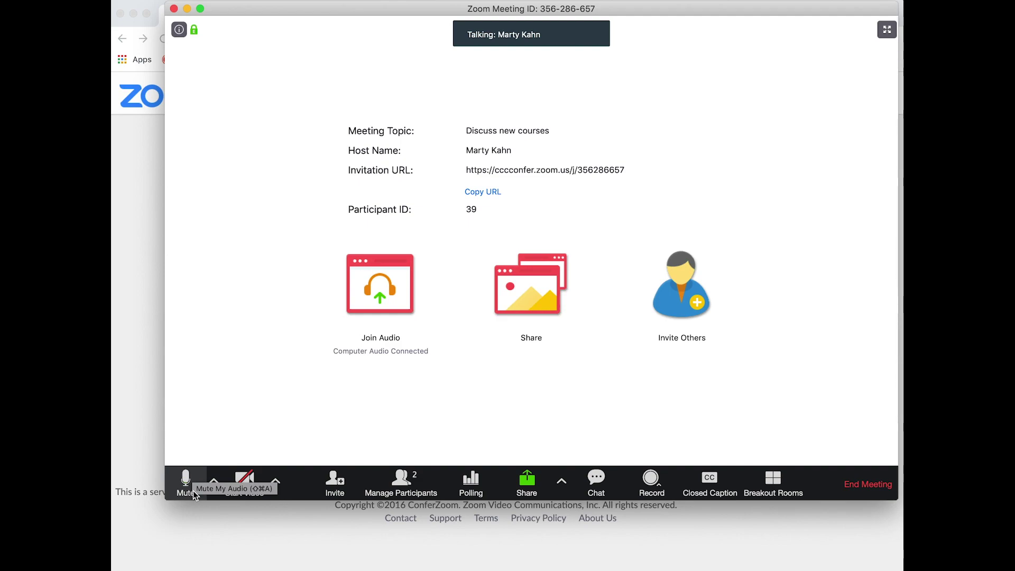
Step: Mute and unmute the microphone, then review audio and camera options without changing anything
click(188, 481)
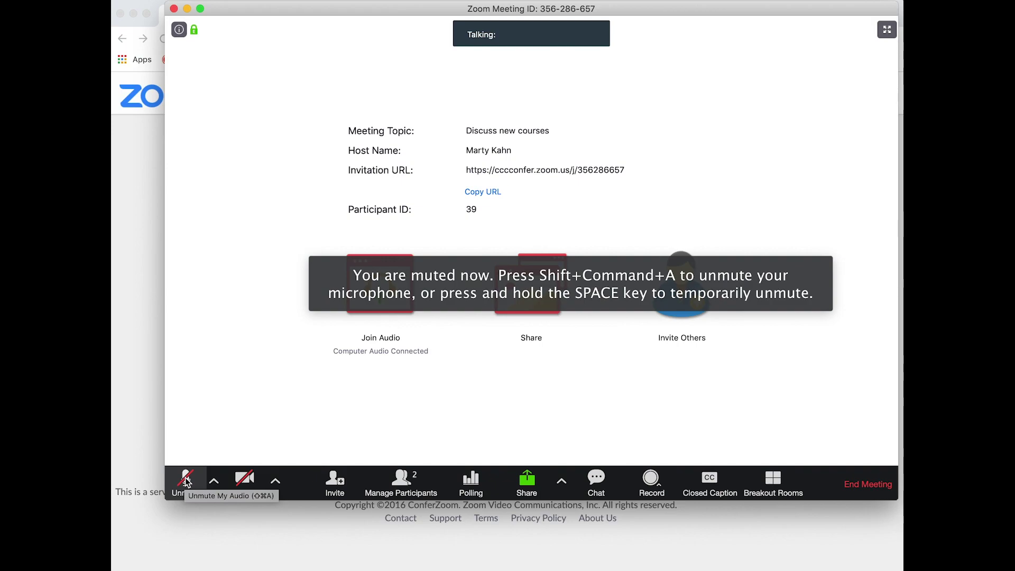
click(188, 480)
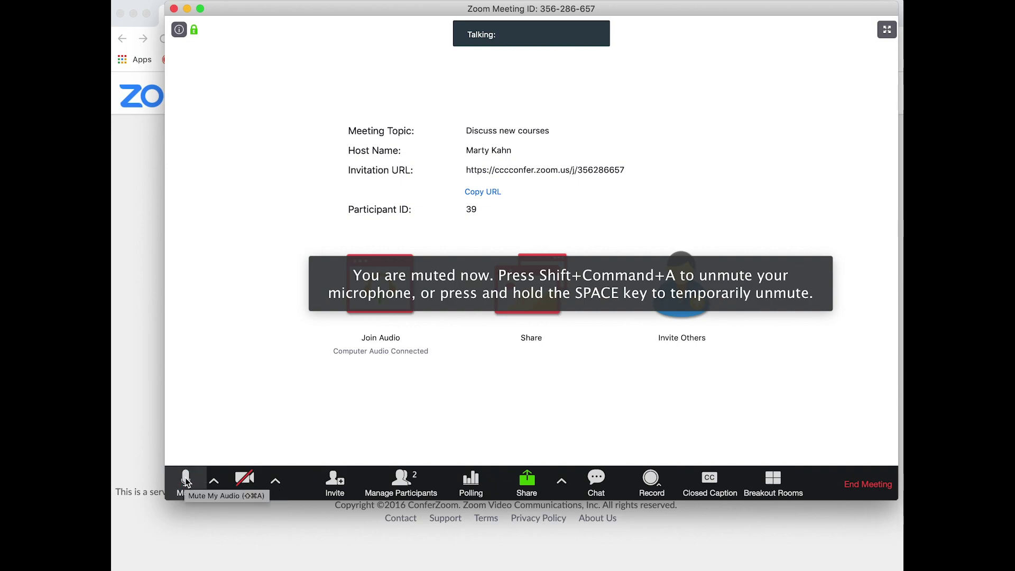
click(214, 482)
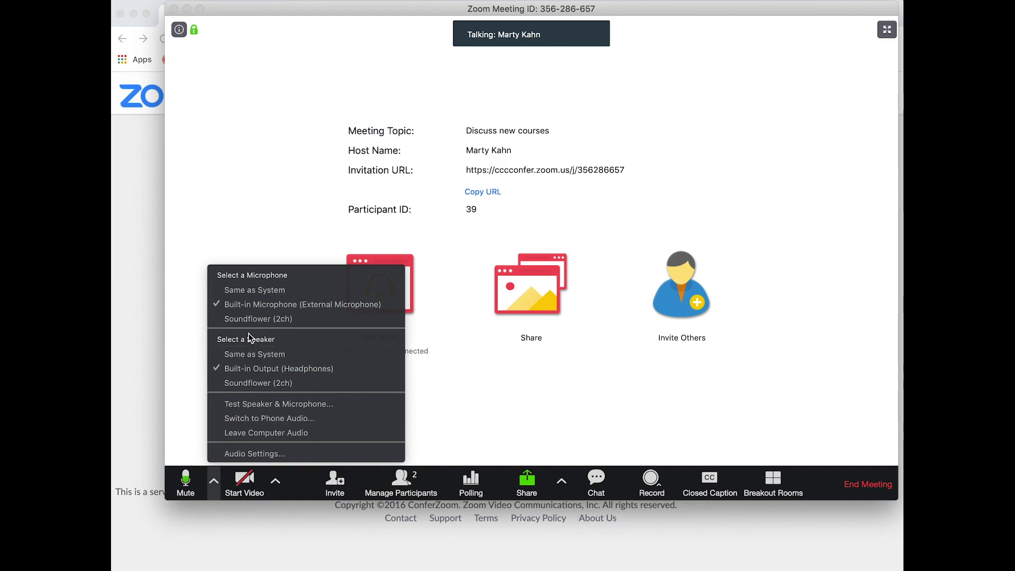
click(191, 334)
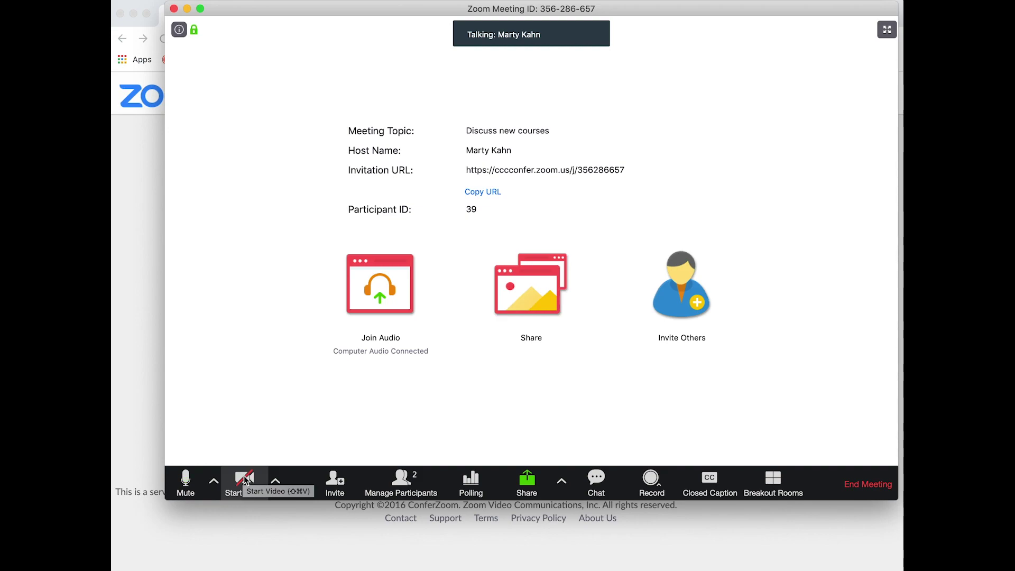
click(275, 483)
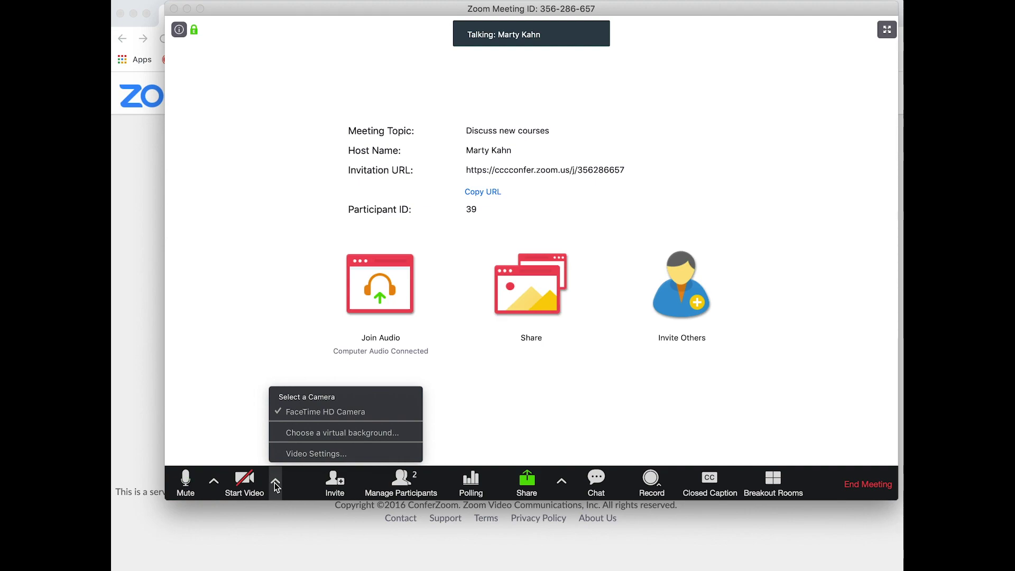
click(274, 483)
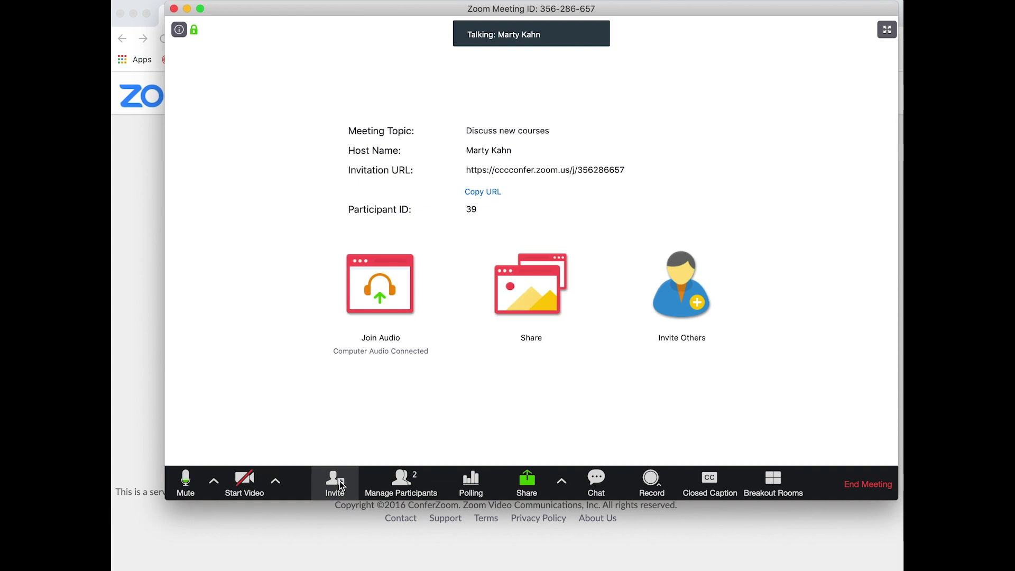
Step: Show the Participants panel, shifting the meeting window to reveal the full list and back
click(400, 476)
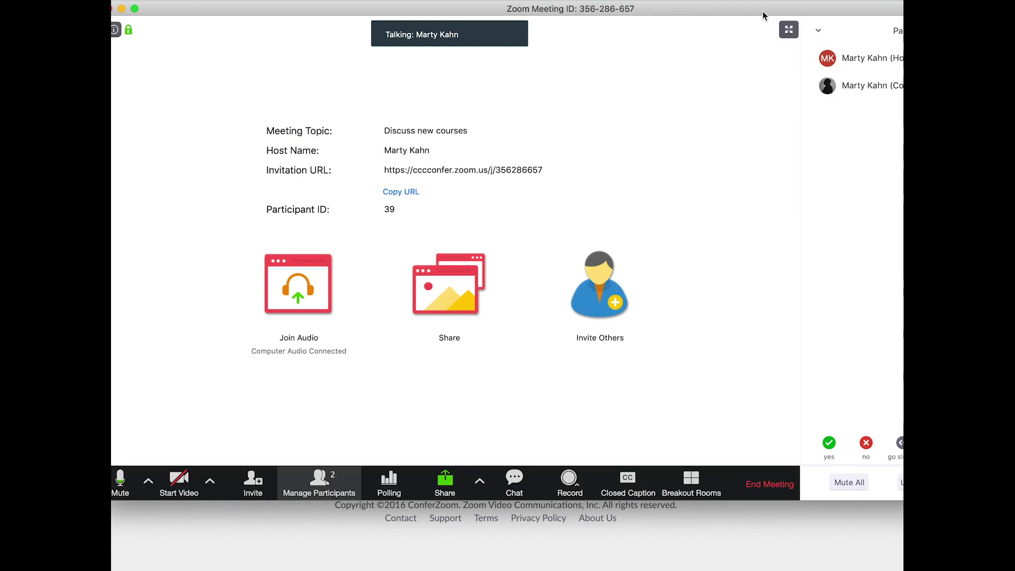
drag(764, 10, 610, 14)
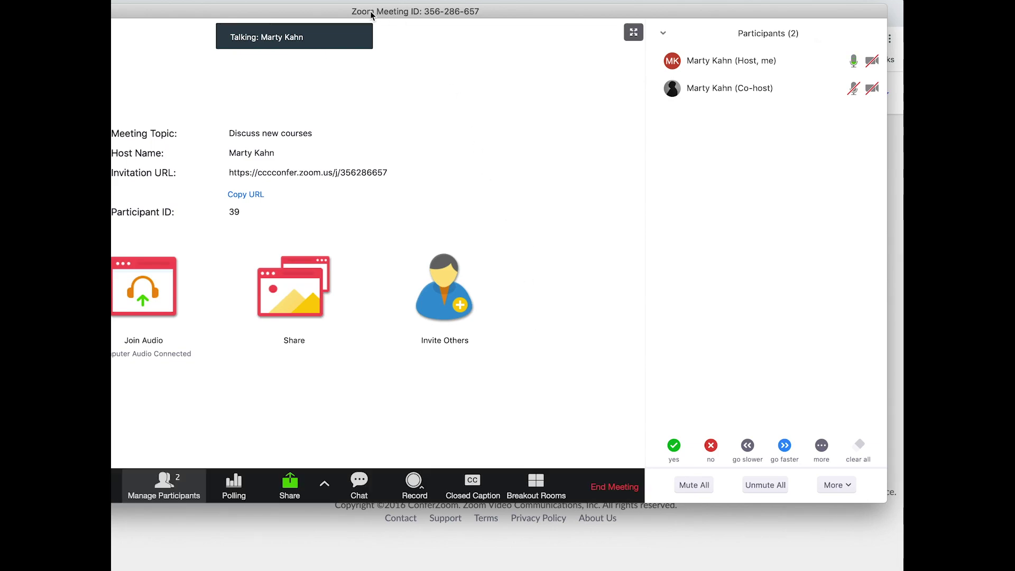
drag(303, 10, 478, 10)
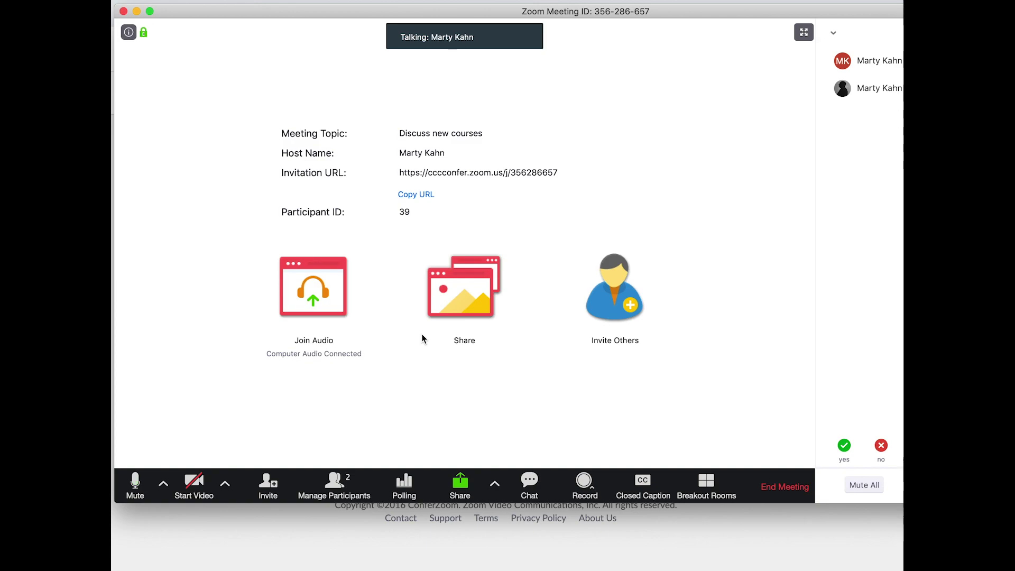
click(461, 485)
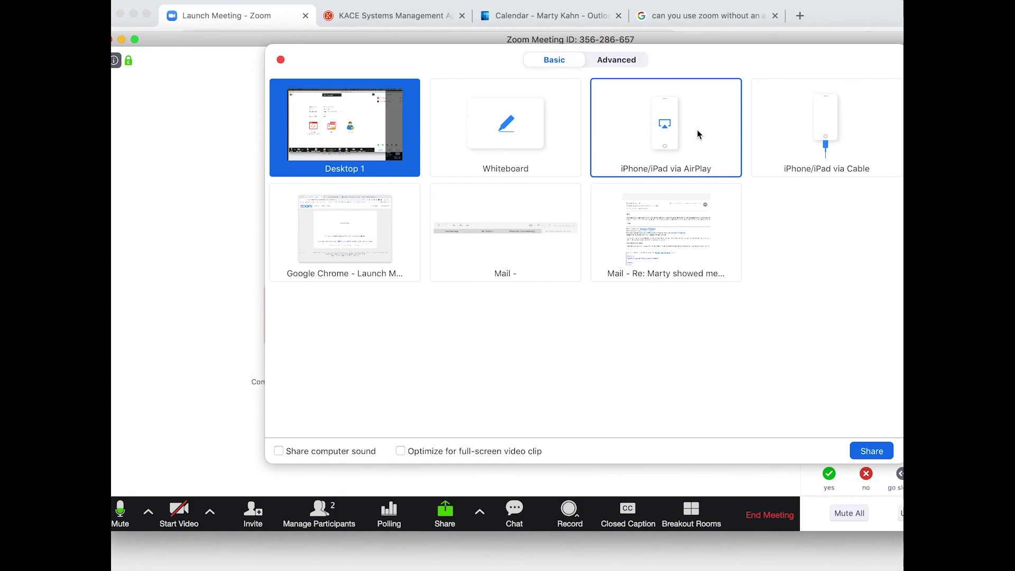
Step: Share a blank whiteboard and draw a freehand line across it
double_click(504, 125)
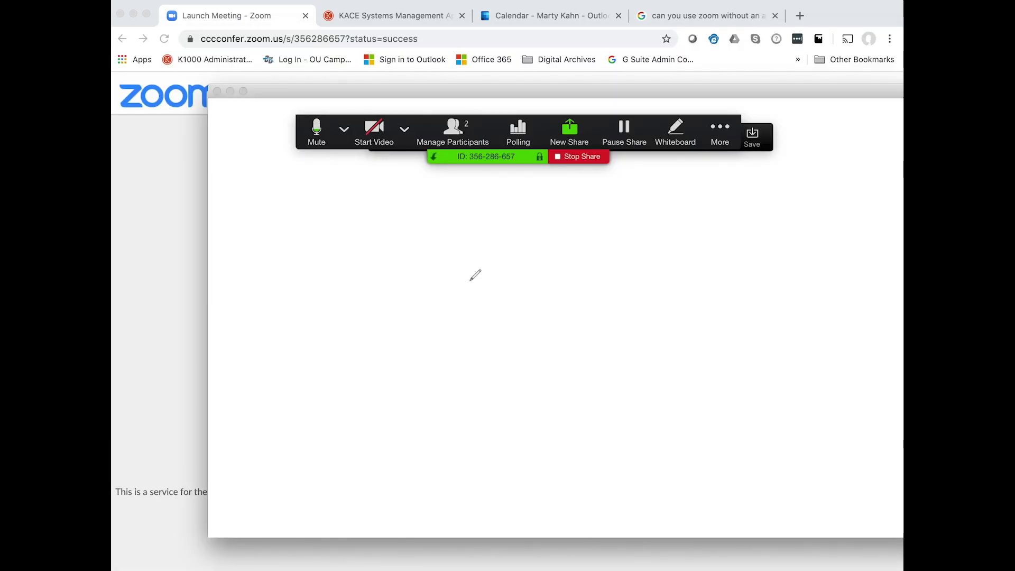
mouse_move(468, 281)
mouse_down()
mouse_move(646, 206)
mouse_move(669, 377)
mouse_up()
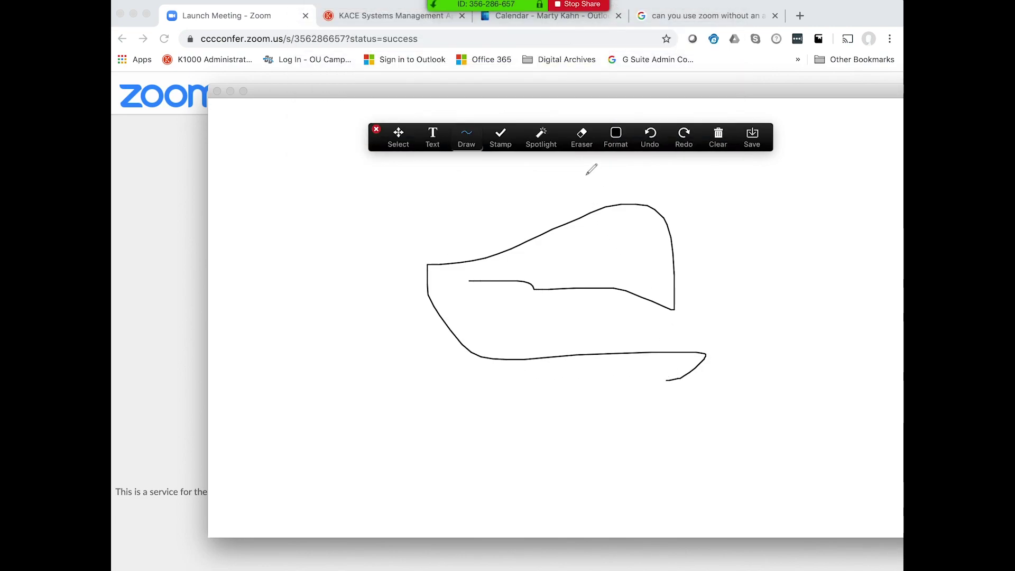
Step: Stop the whiteboard share and show the meeting chat fully beside the participants list
click(579, 6)
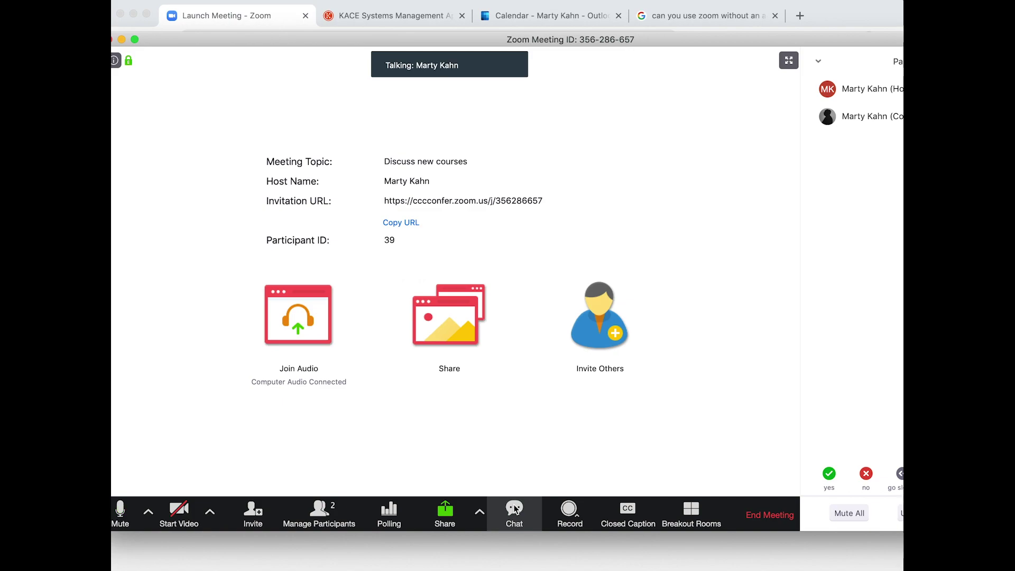
click(515, 510)
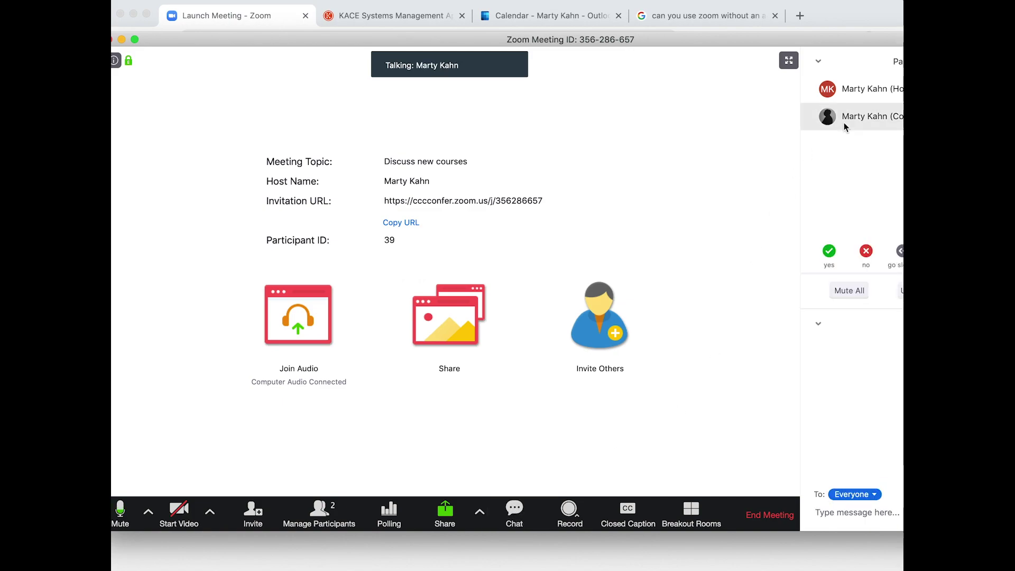
drag(856, 40, 708, 41)
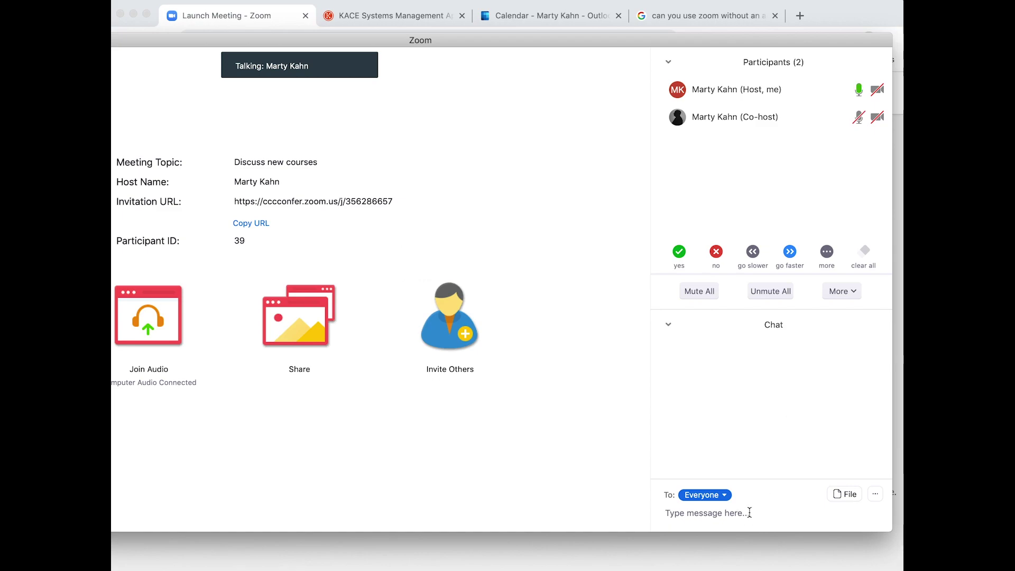
Step: Check the chat recipient list, leaving messages addressed to Everyone
click(748, 513)
click(709, 495)
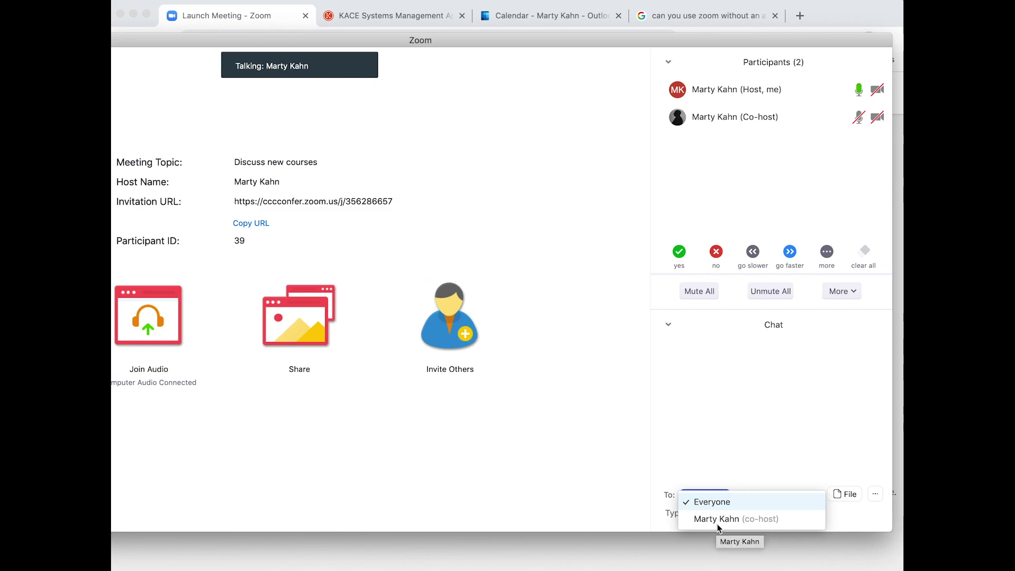
click(723, 424)
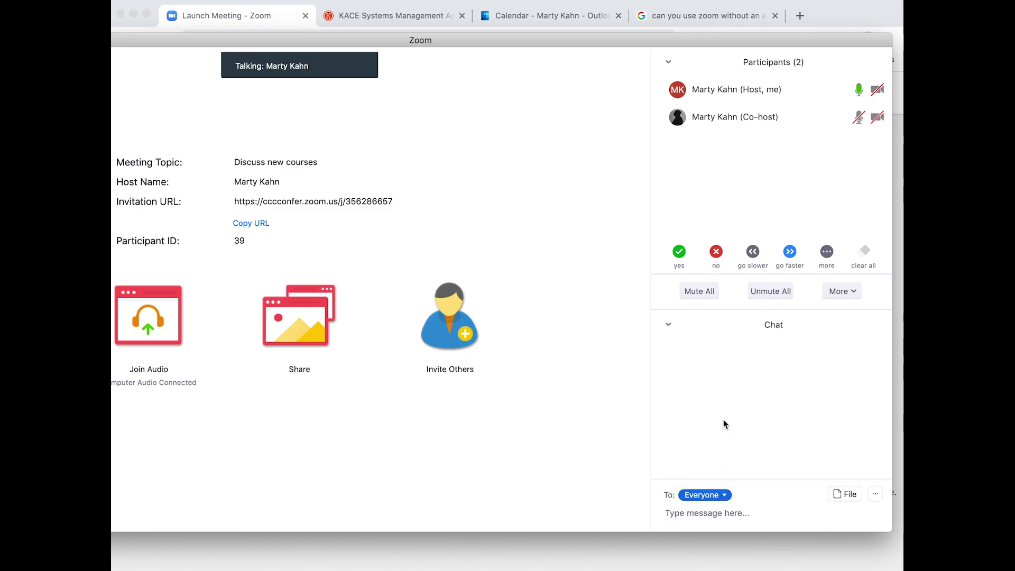
mouse_move(313, 45)
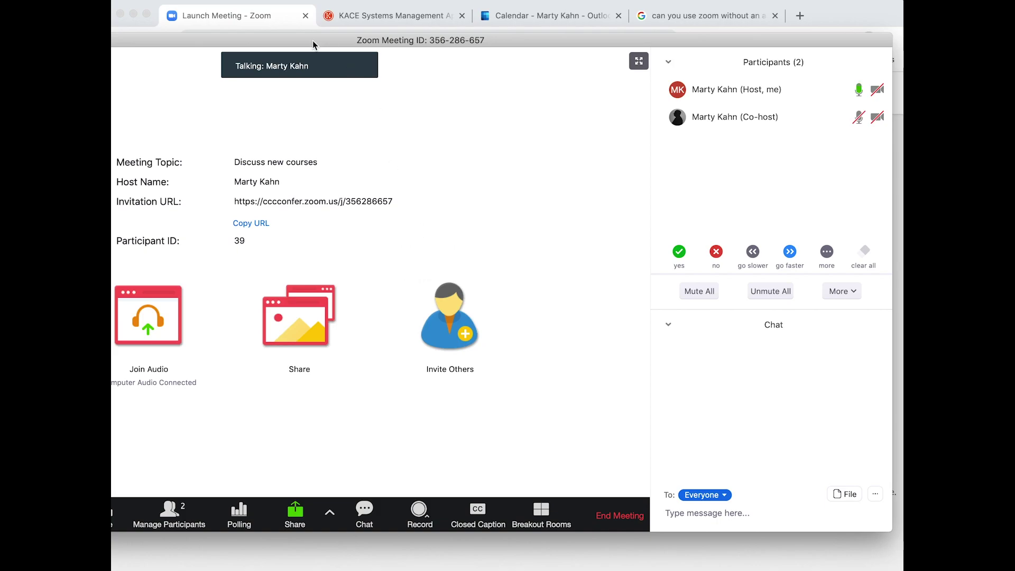
Step: Move the meeting window back right and show the Closed Caption typist and API token options
mouse_move(314, 45)
mouse_down()
mouse_move(483, 54)
mouse_move(472, 40)
mouse_up()
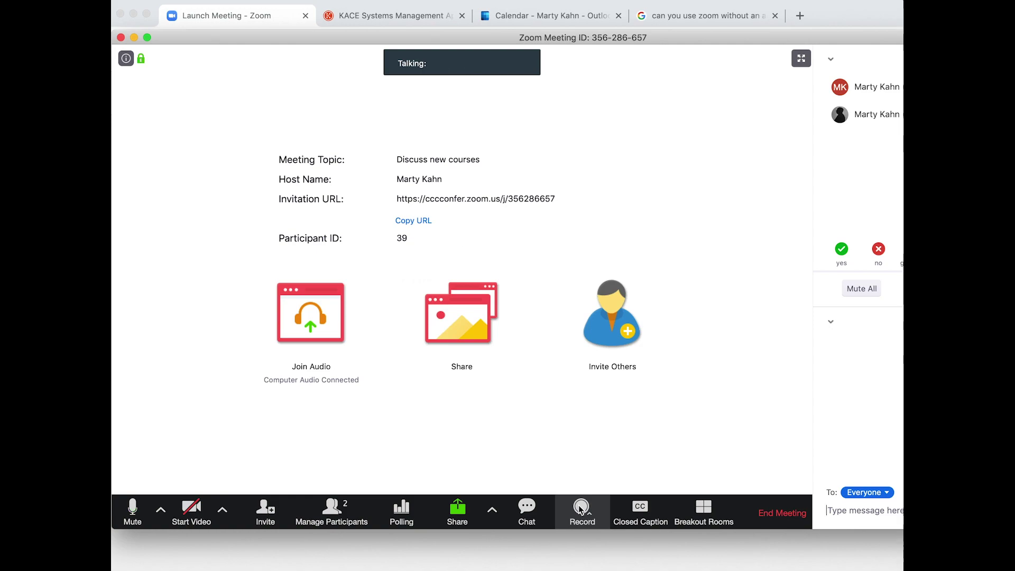
click(639, 508)
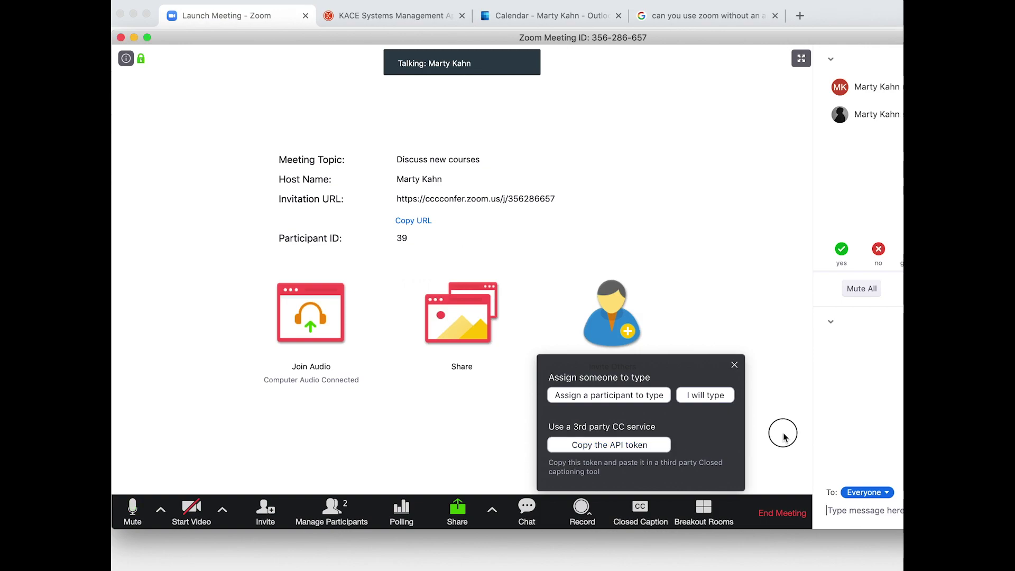
Step: Close the Closed Caption options, then view the Breakout Rooms setup and close it without creating rooms
click(734, 367)
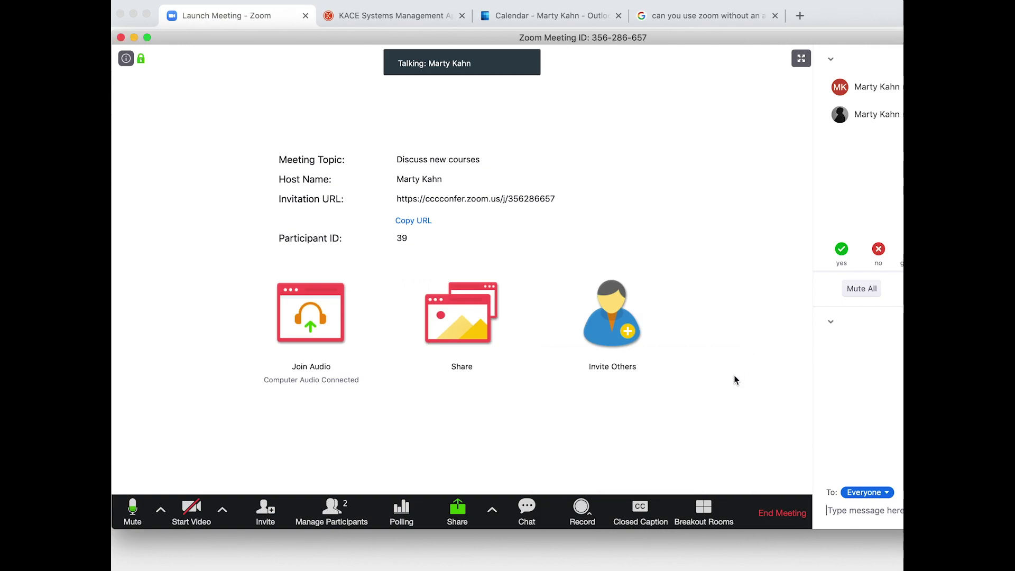
click(703, 511)
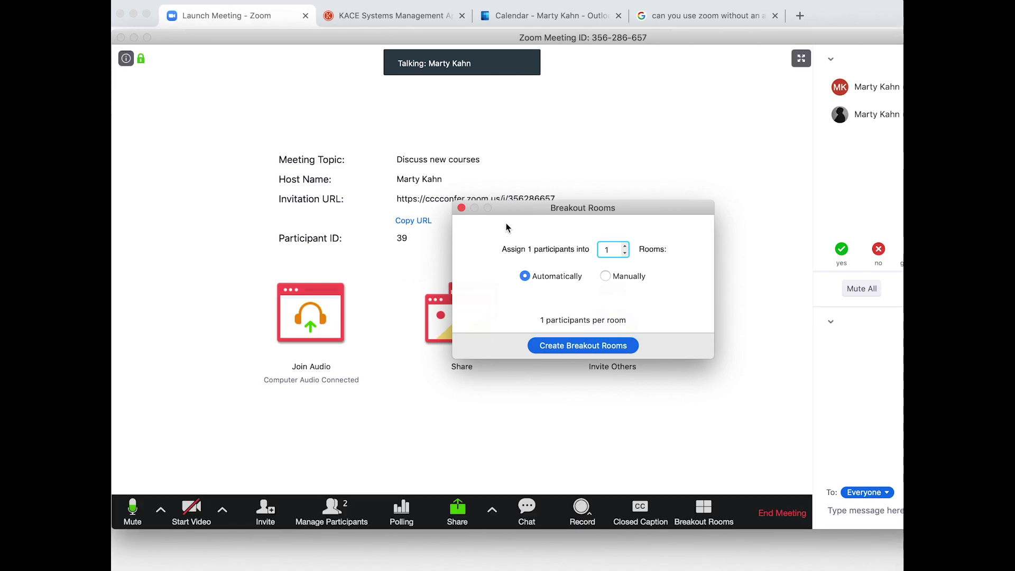
click(461, 208)
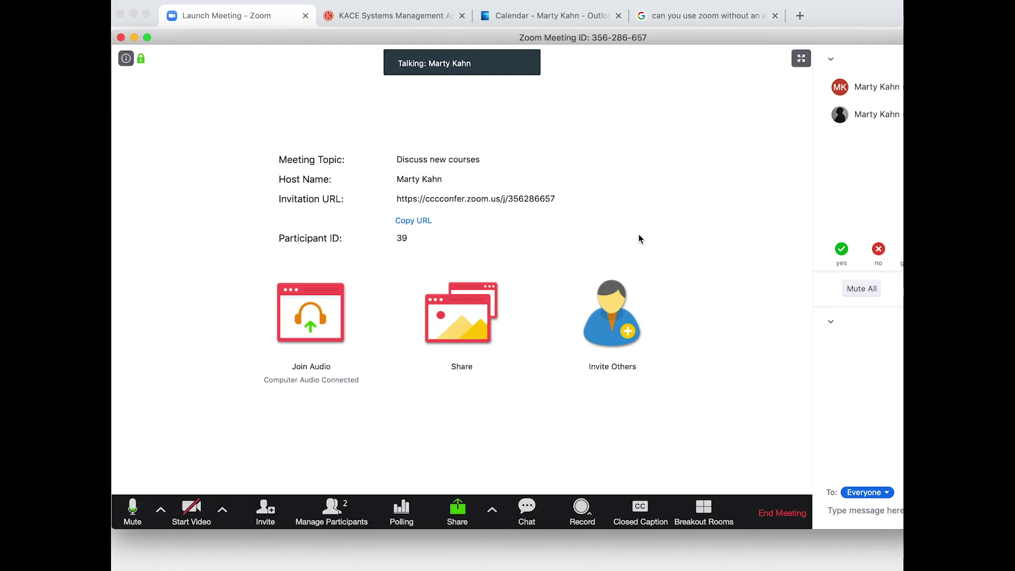
Step: End the 'Discuss new courses' meeting for all participants
click(781, 510)
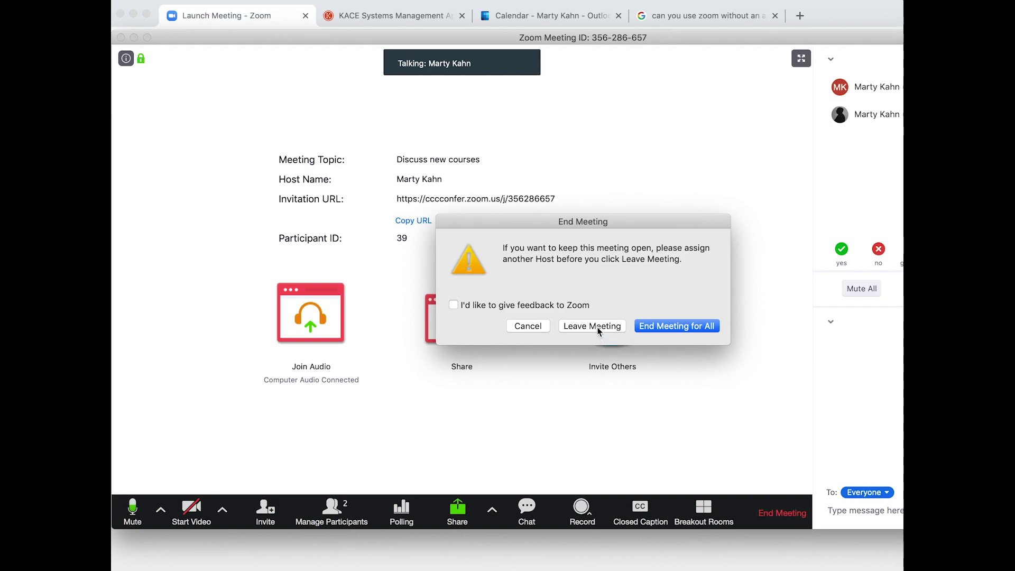
click(686, 327)
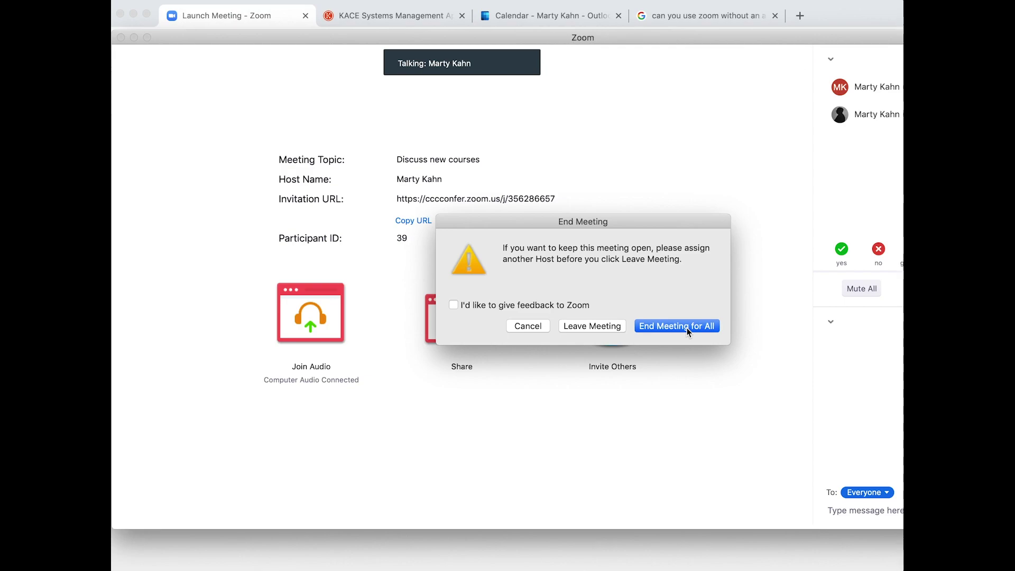